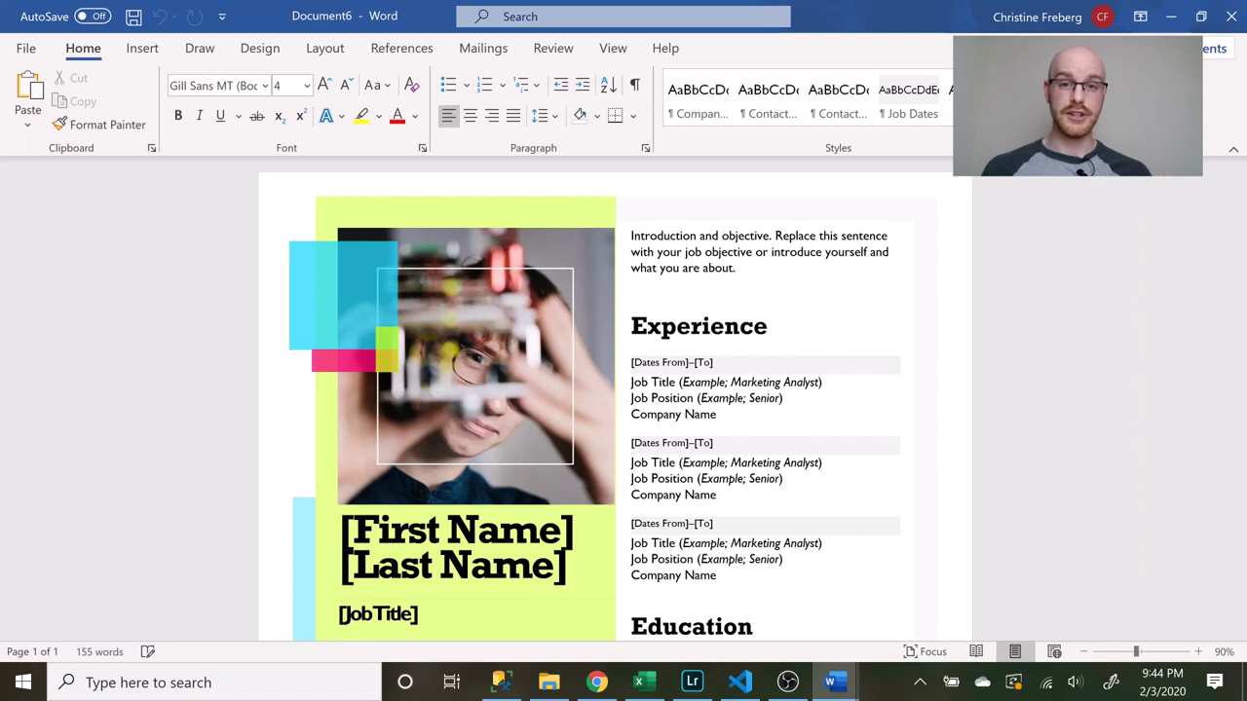
Review the colourful photo resume template from its introduction through experience, education, activities and skills.
scroll(613, 409, down, 1)
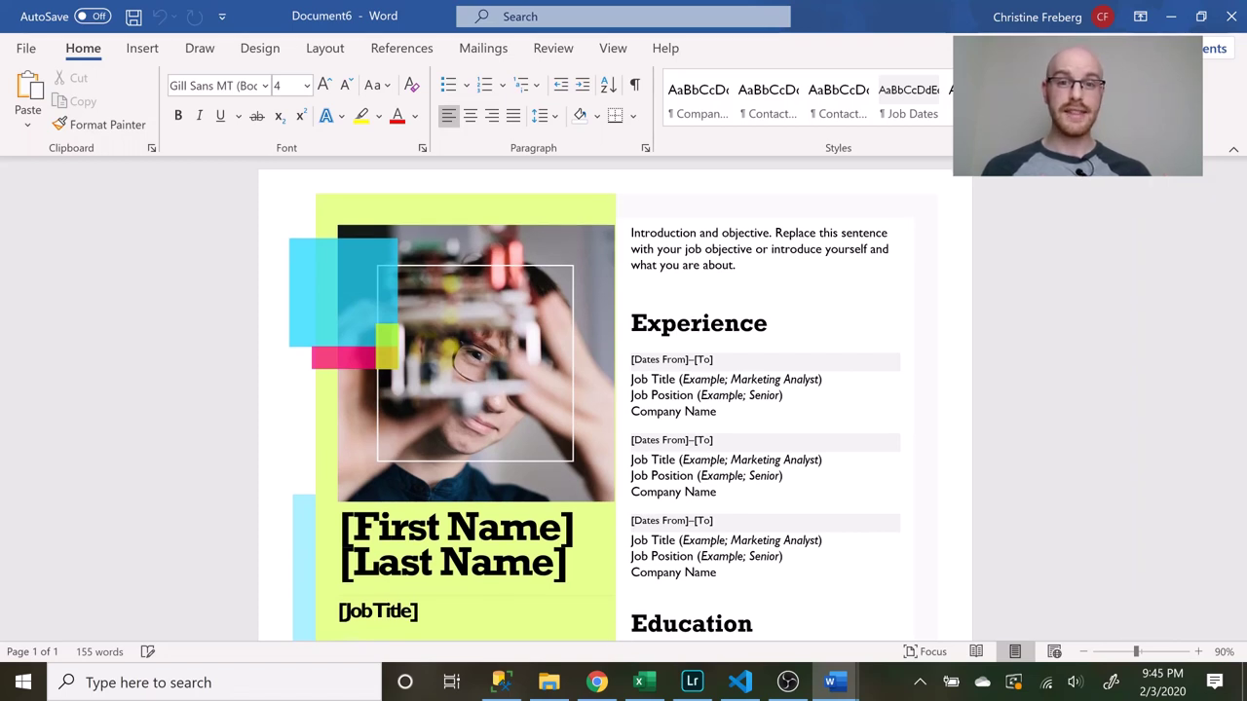
scroll(613, 400, down, 3)
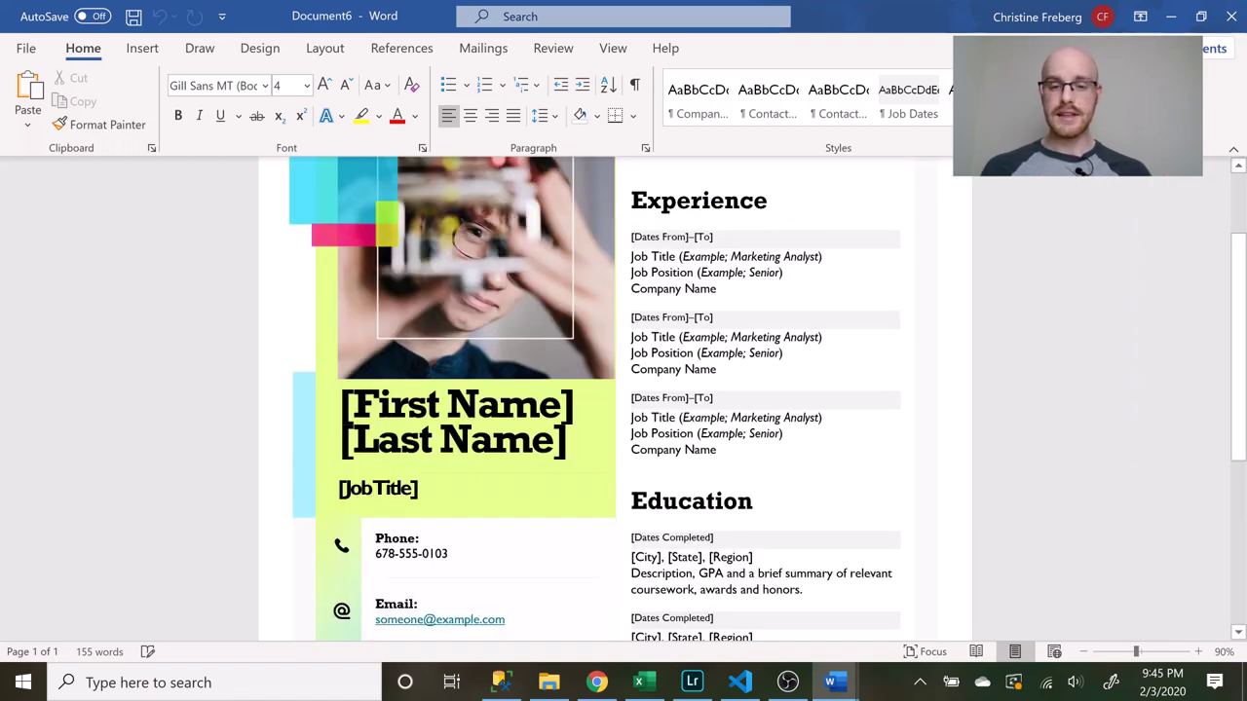
scroll(614, 400, down, 5)
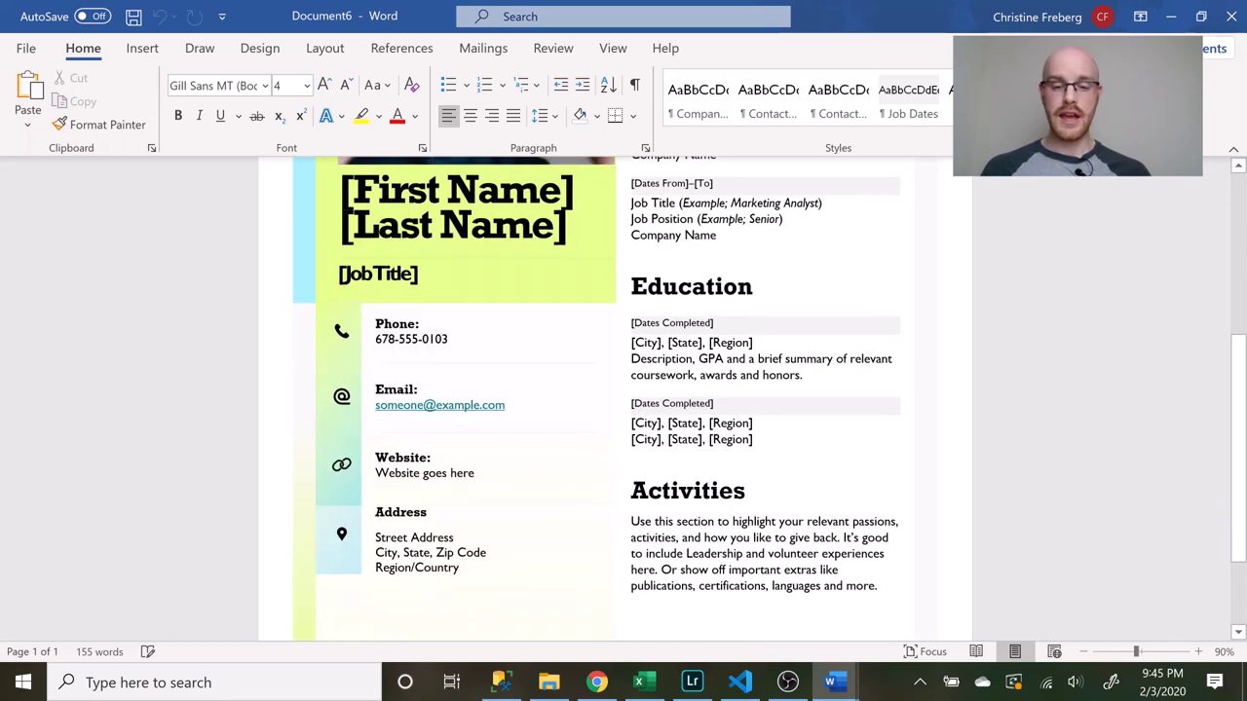
scroll(614, 399, down, 3)
scroll(614, 399, down, 1)
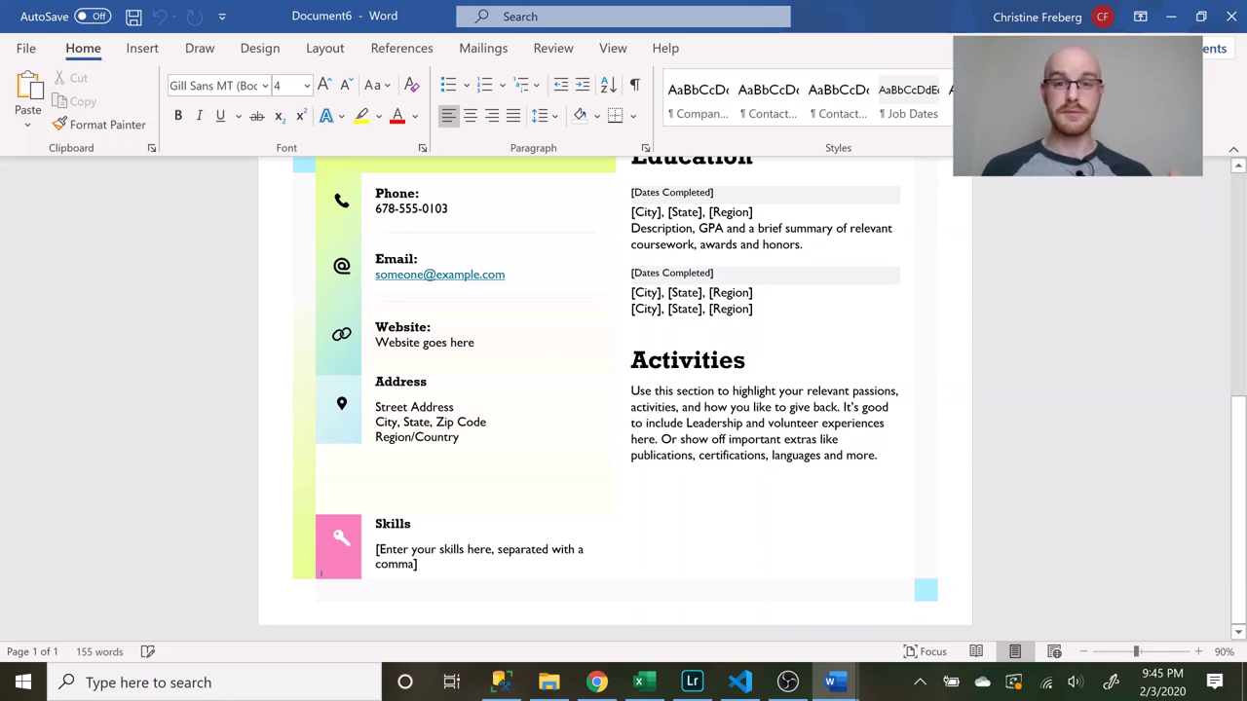
scroll(614, 399, up, 3)
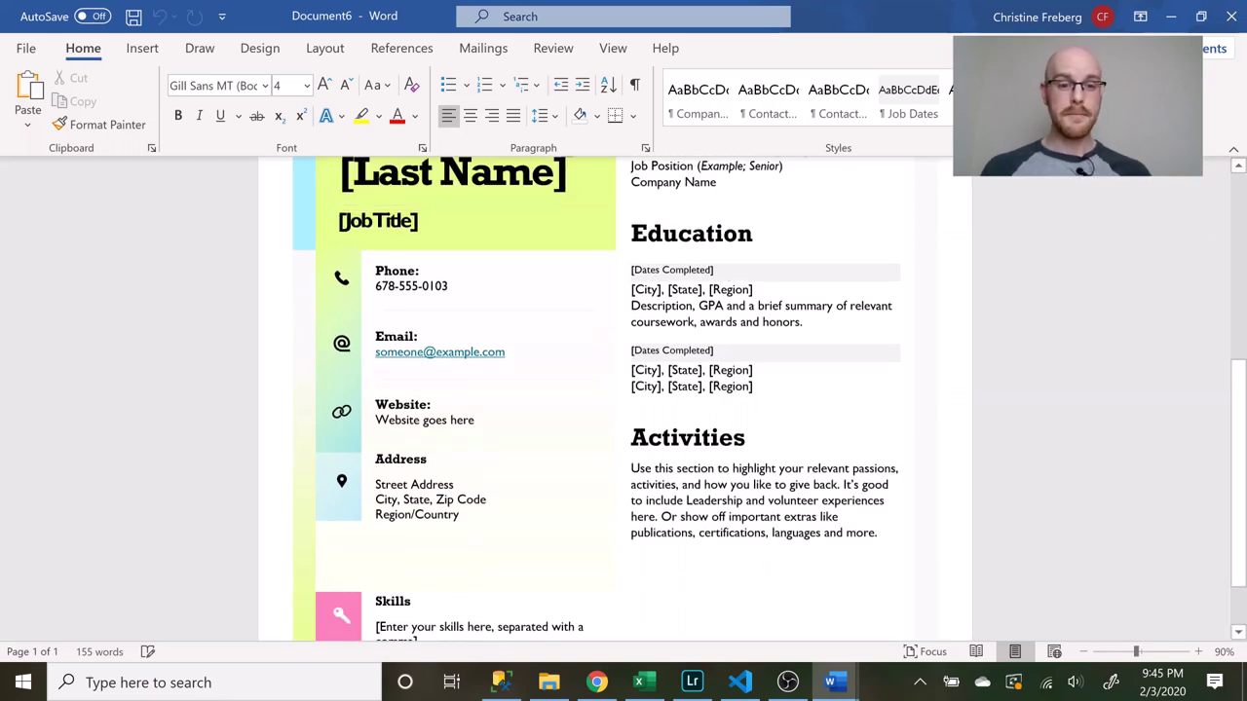
scroll(309, 362, up, 7)
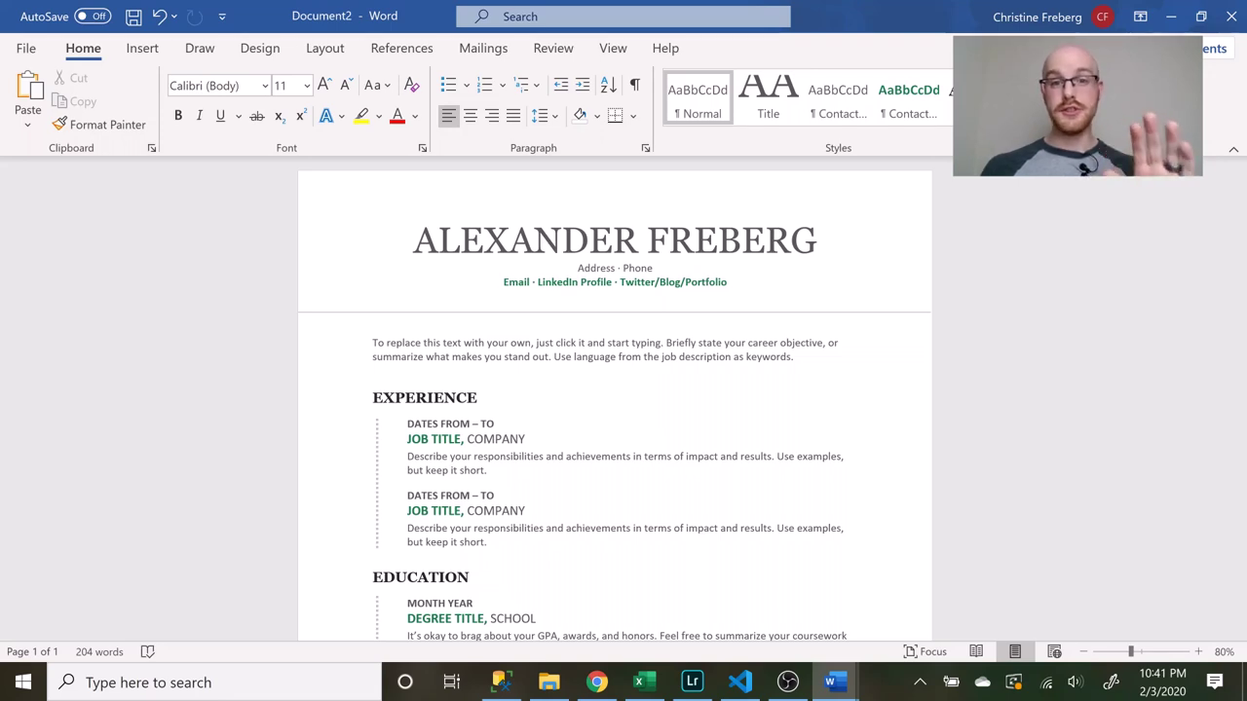
Review the single-column resume template with green accents, from its header through experience, education, skills and activities.
scroll(614, 399, down, 5)
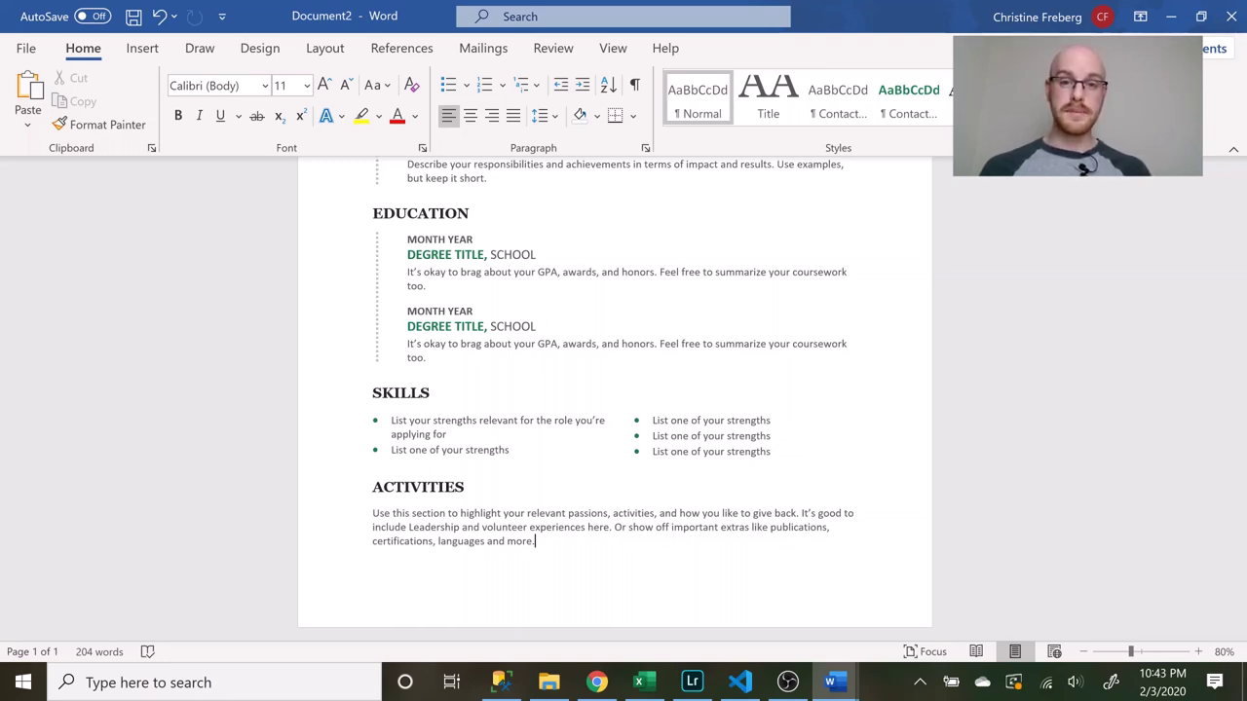
key(ctrl+Home)
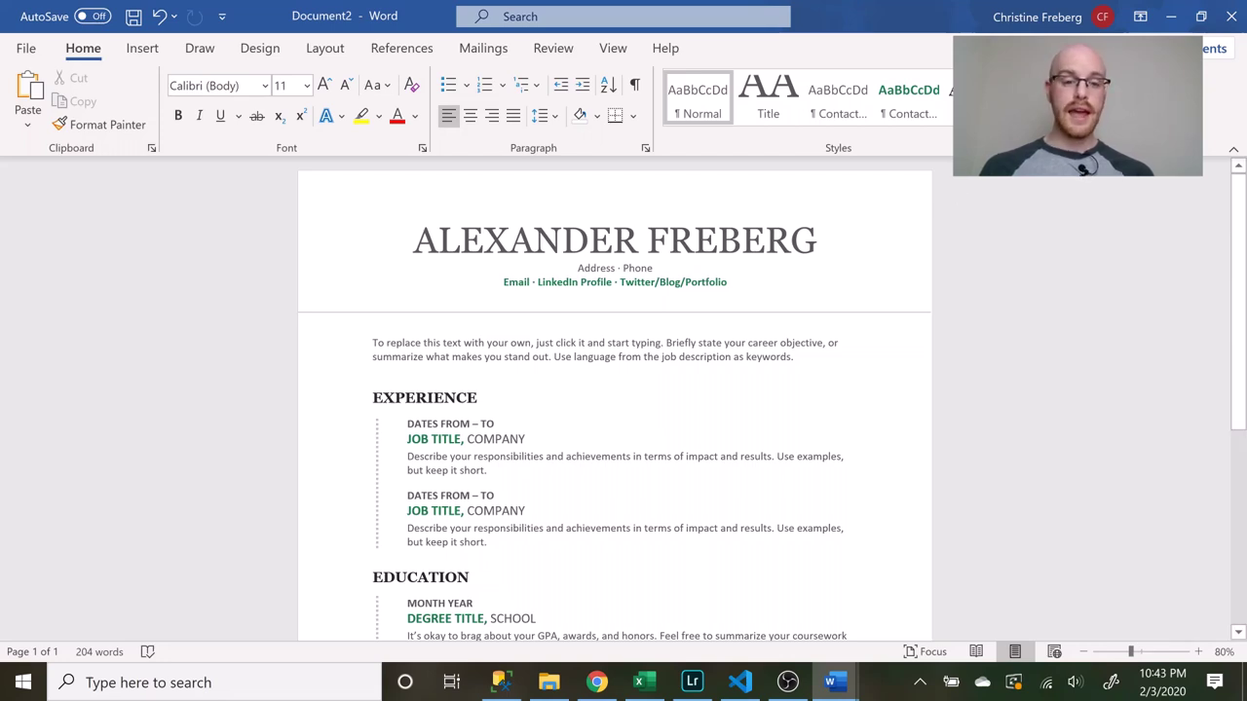
scroll(614, 399, down, 3)
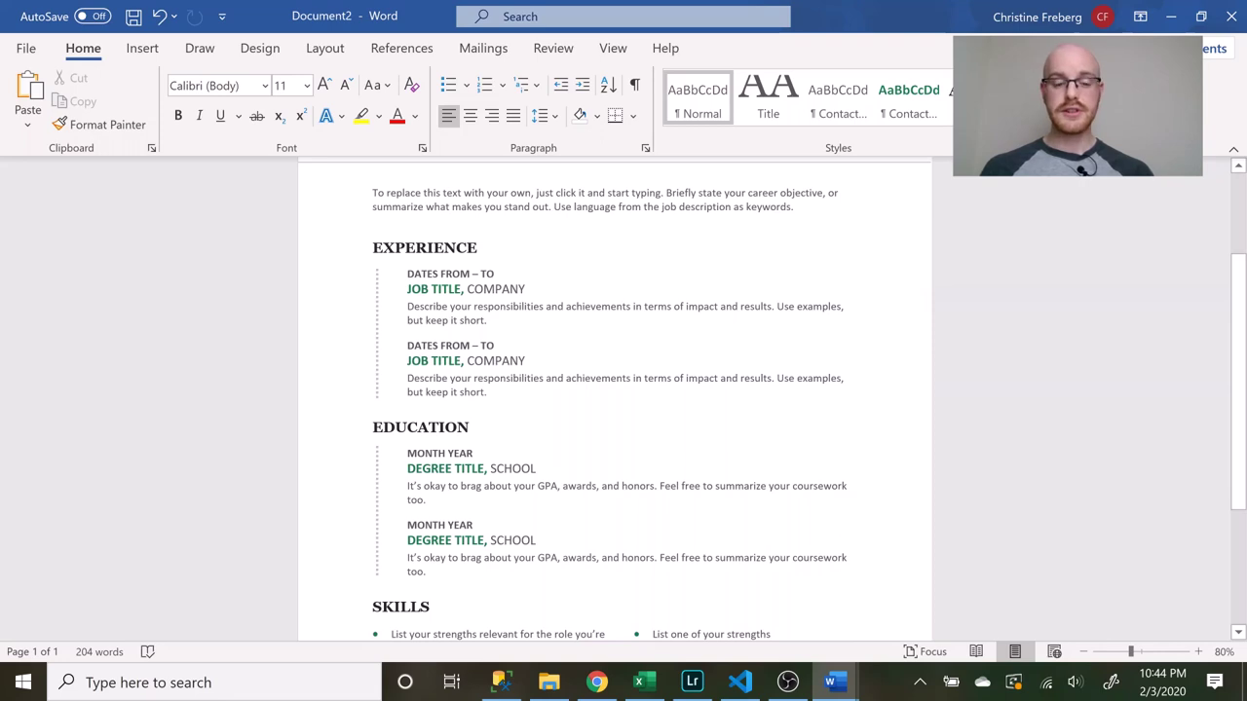
scroll(613, 400, down, 3)
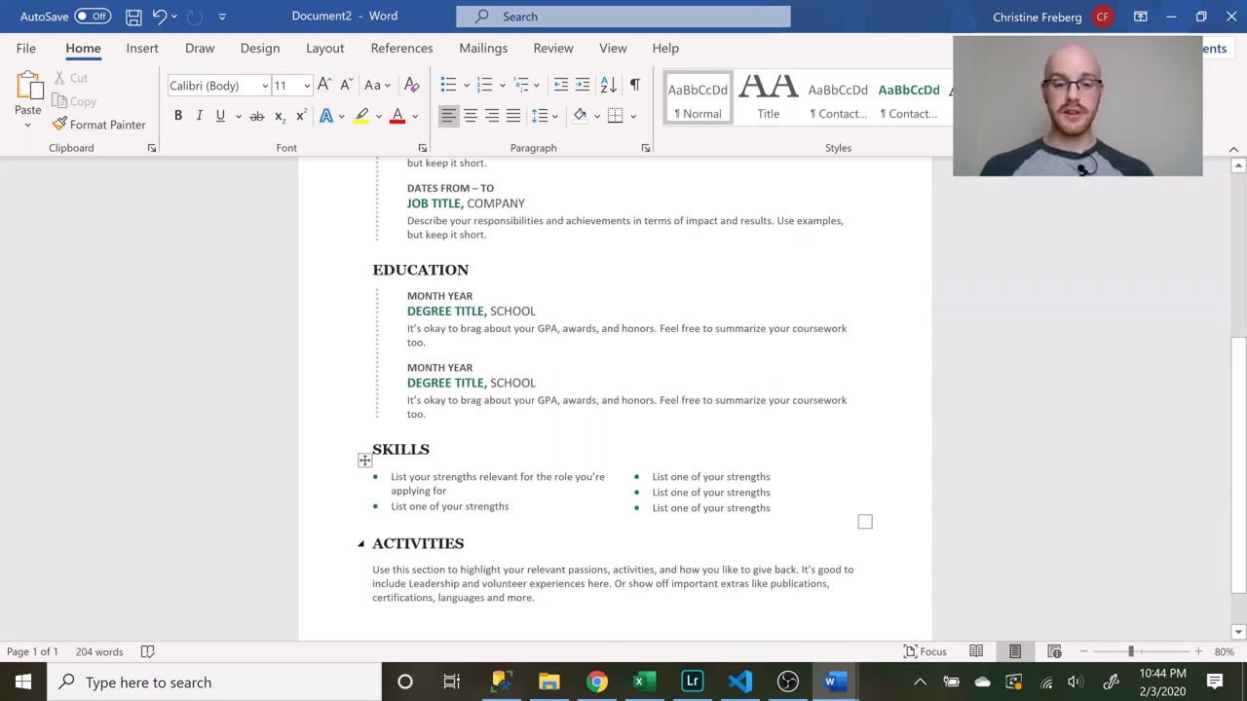
Highlight the Skills heading and examine its placement relative to the Experience and Education sections.
drag(865, 514, 428, 428)
click(1050, 445)
scroll(623, 390, up, 3)
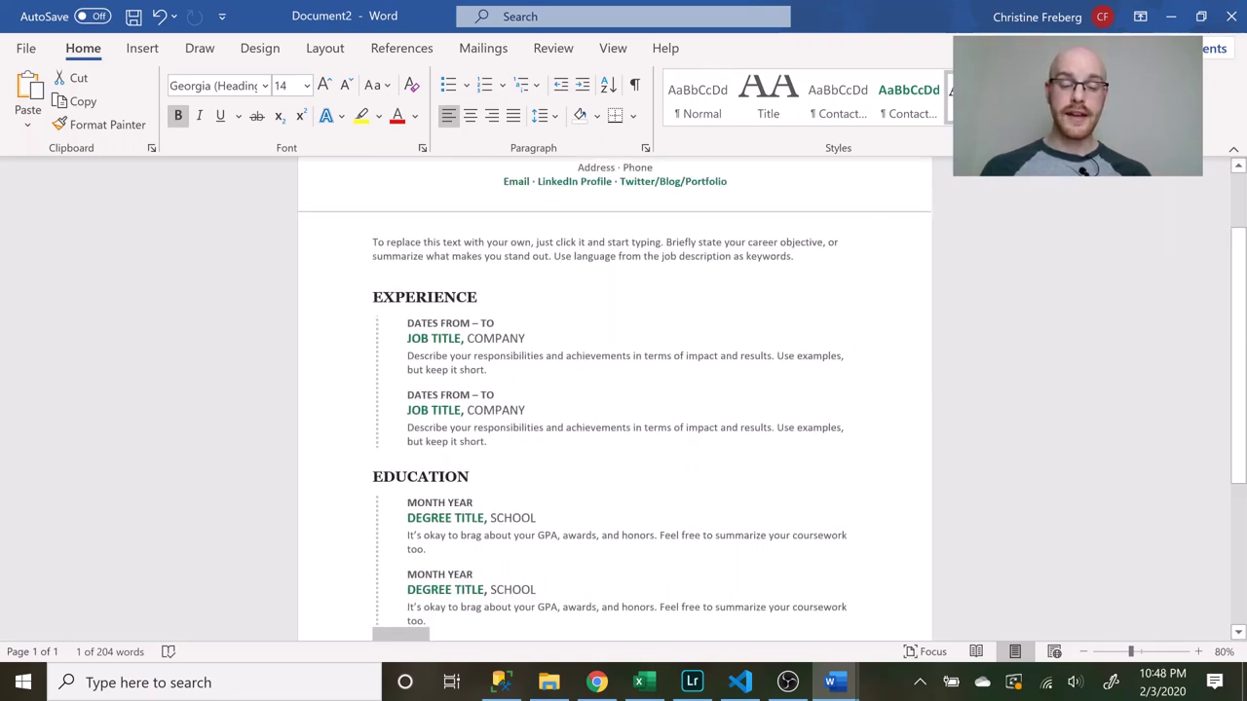
scroll(624, 390, down, 4)
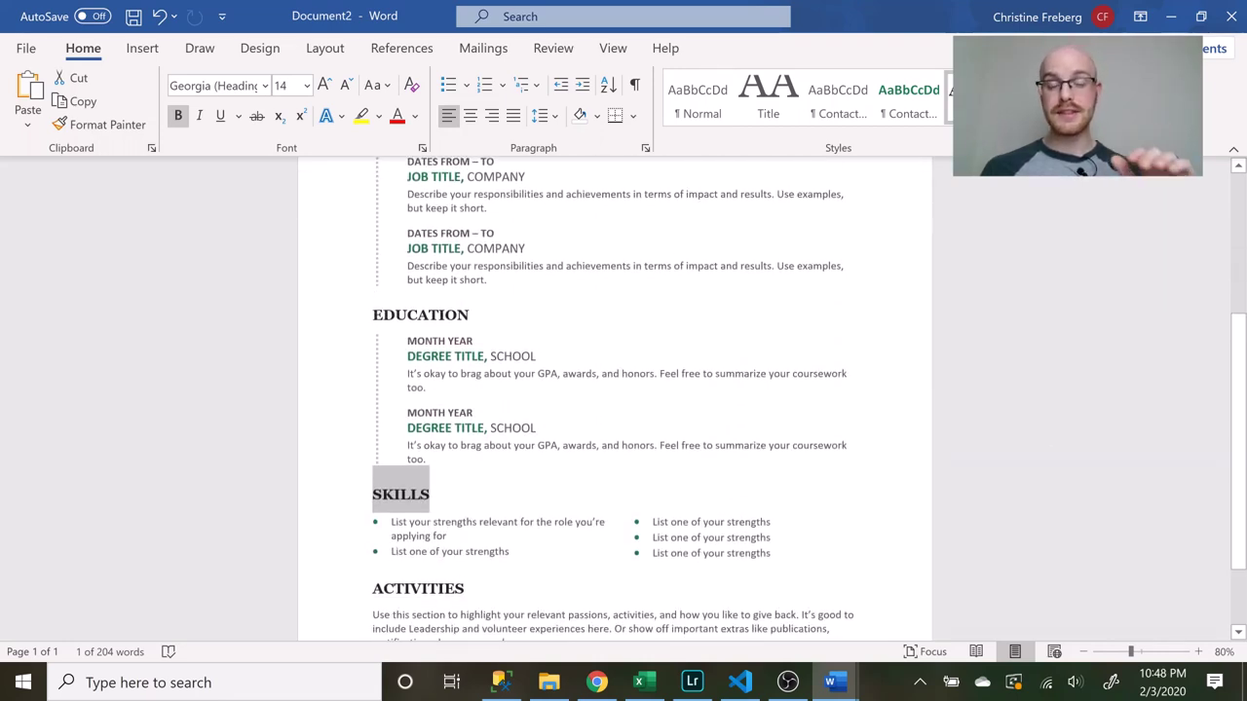
scroll(623, 390, up, 1)
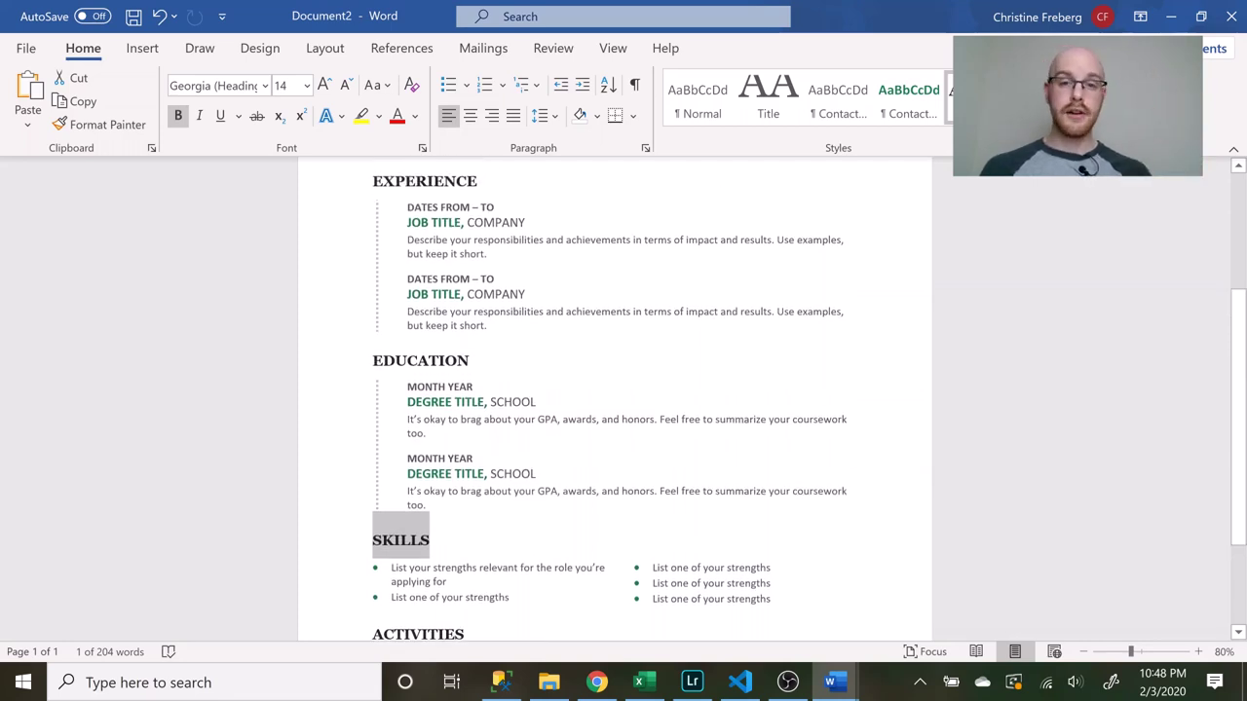
scroll(623, 390, up, 1)
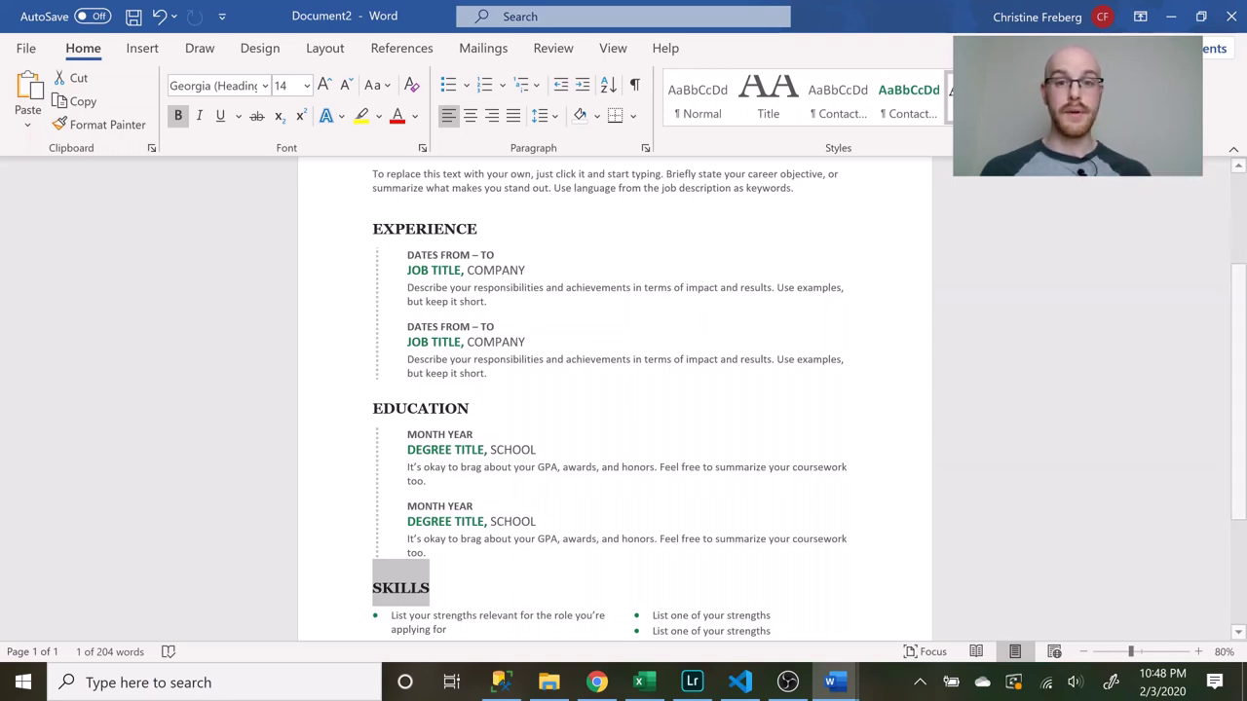
Look through the single-column template once more, from the header to the end of Activities and back up.
key(ctrl+Home)
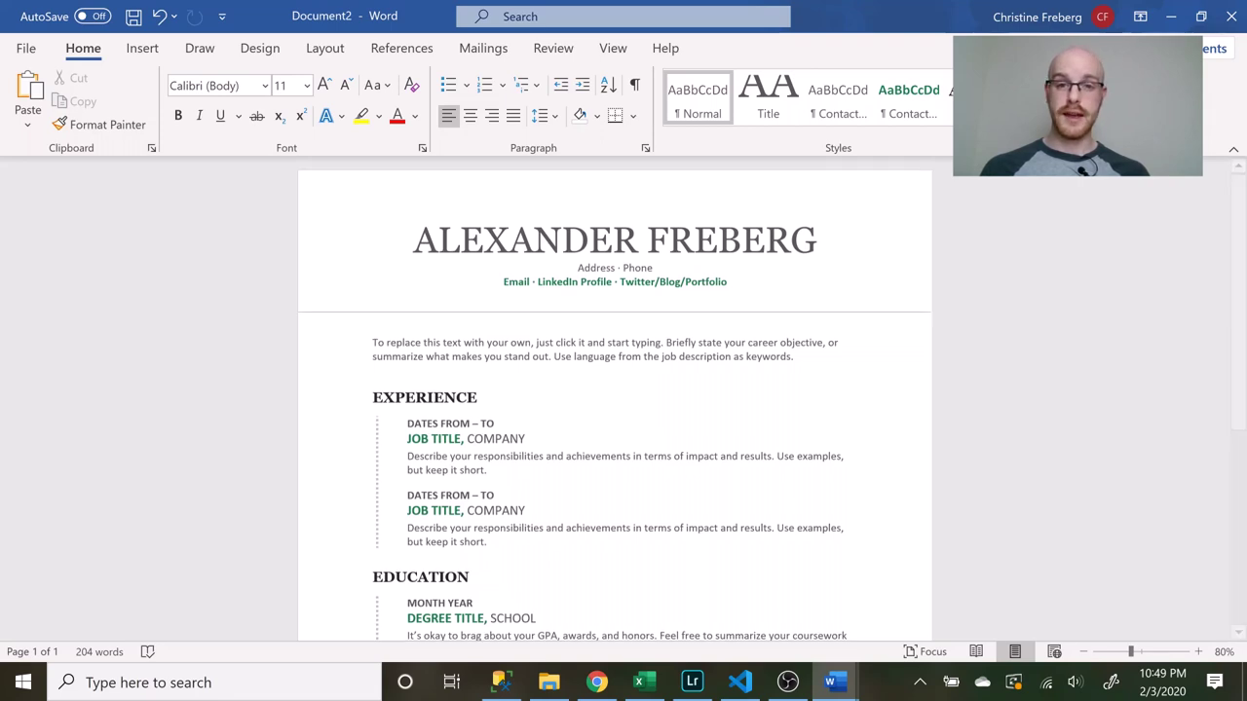
scroll(613, 486, down, 6)
key(ctrl+End)
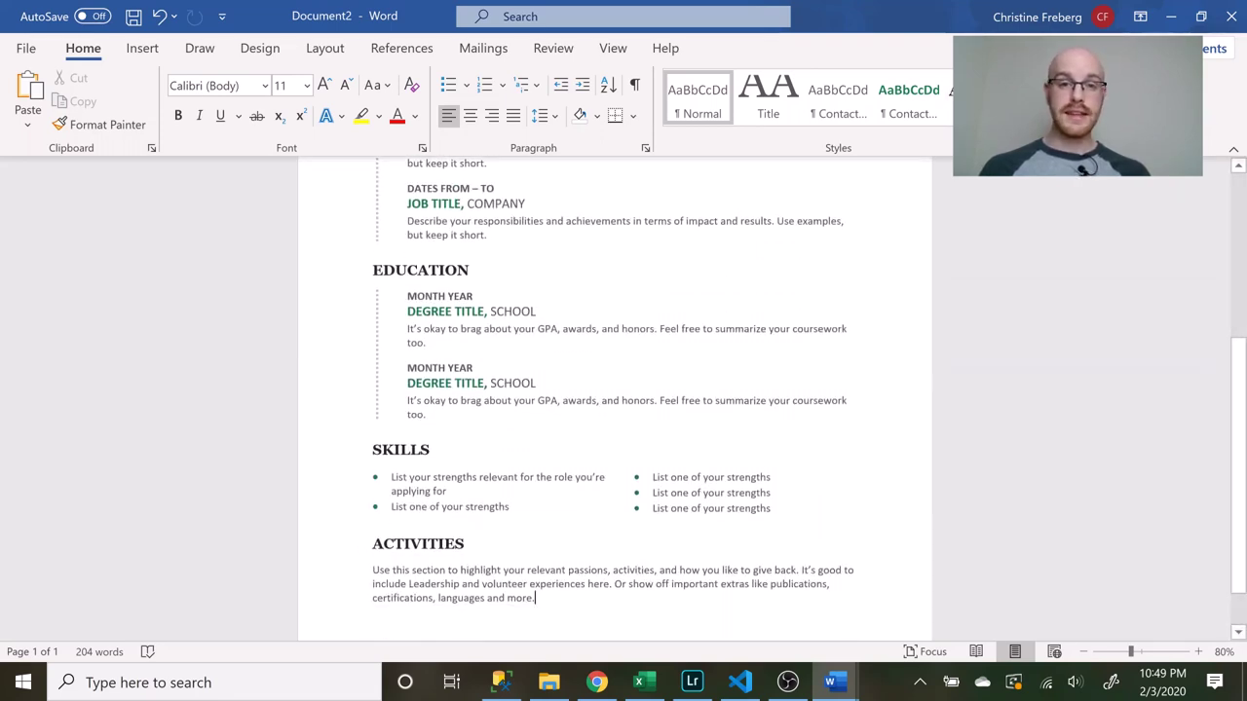
scroll(1058, 385, up, 3)
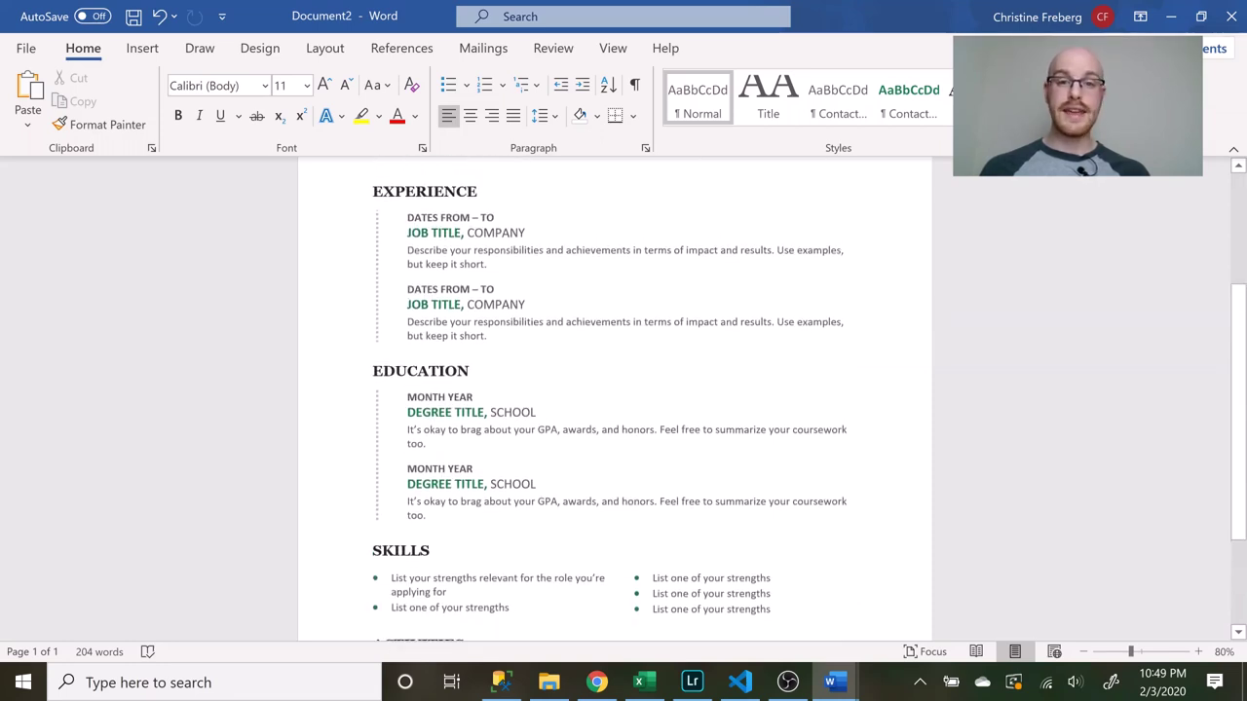
scroll(1058, 385, up, 2)
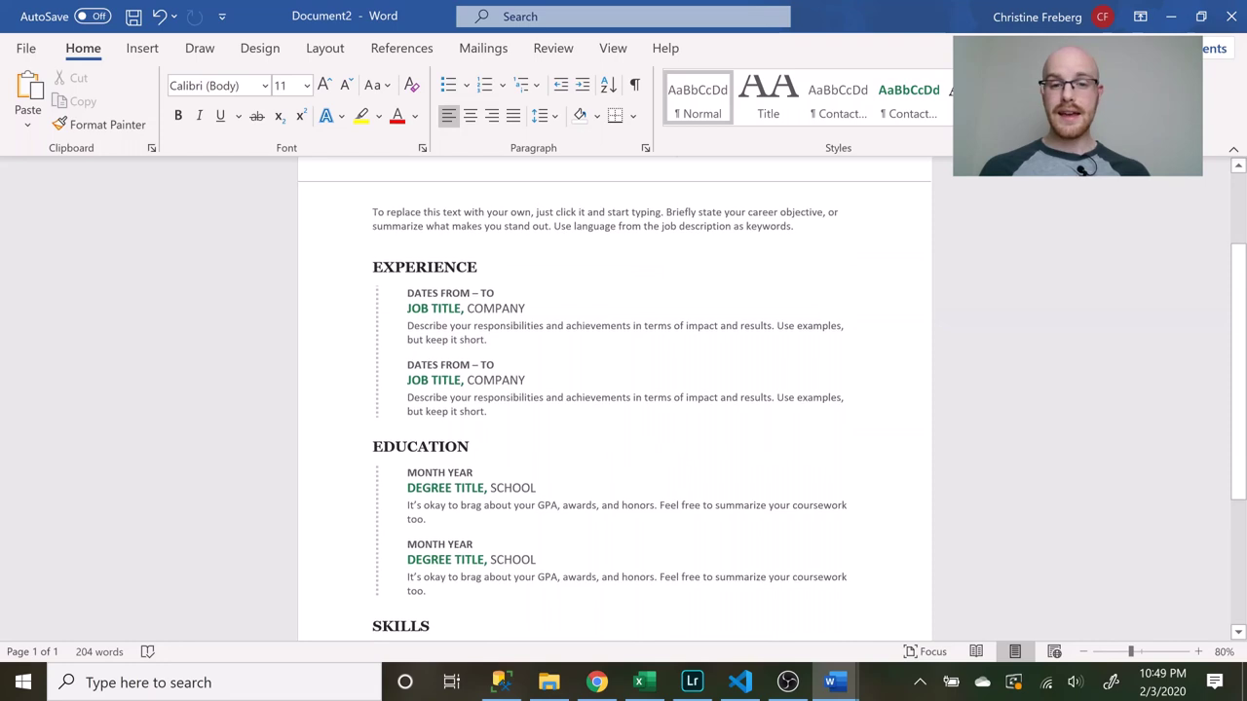
scroll(1058, 385, up, 2)
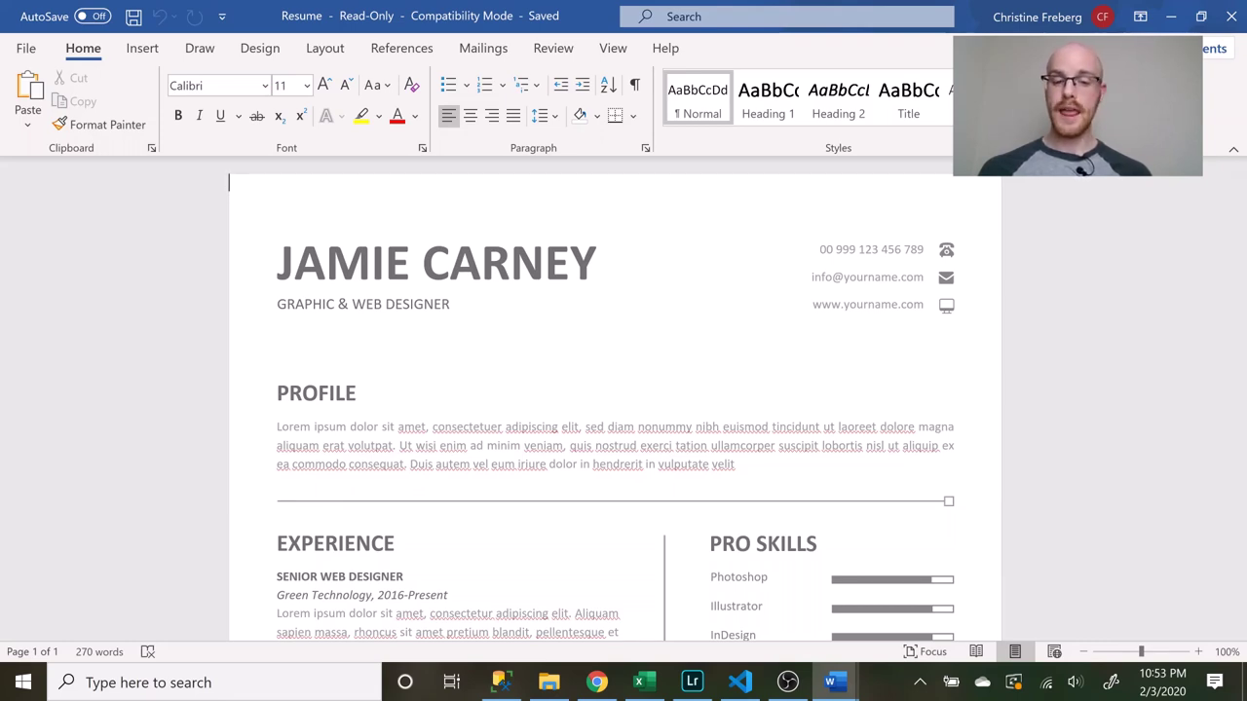
Review the two-column designer resume, including its experience, education, skill bars and references.
scroll(615, 400, down, 1)
scroll(614, 400, down, 3)
scroll(615, 400, down, 2)
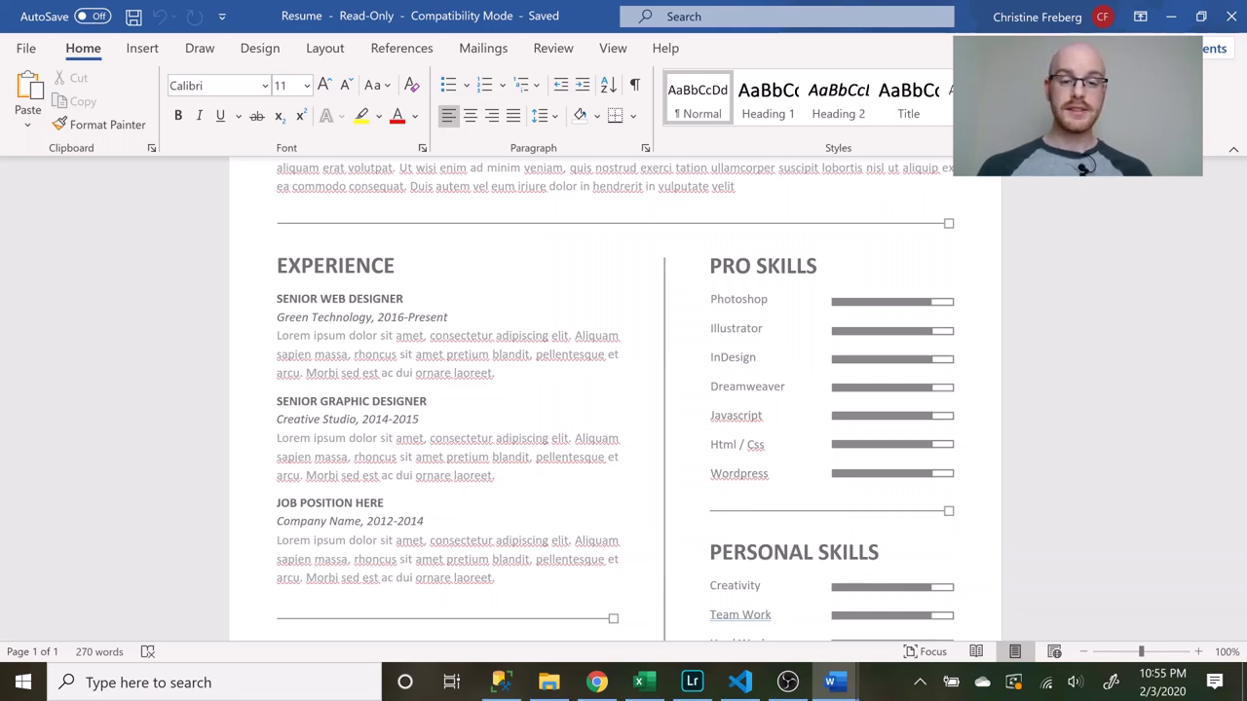
scroll(623, 399, down, 4)
scroll(623, 400, down, 3)
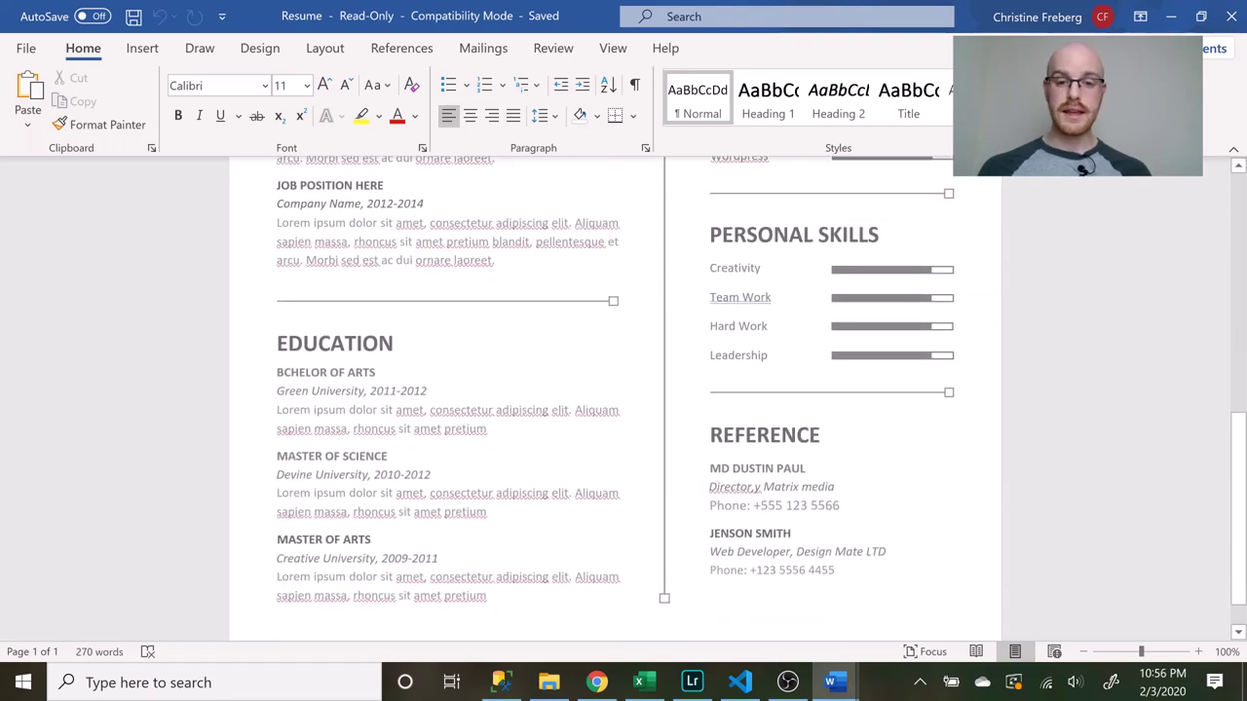
scroll(891, 272, up, 2)
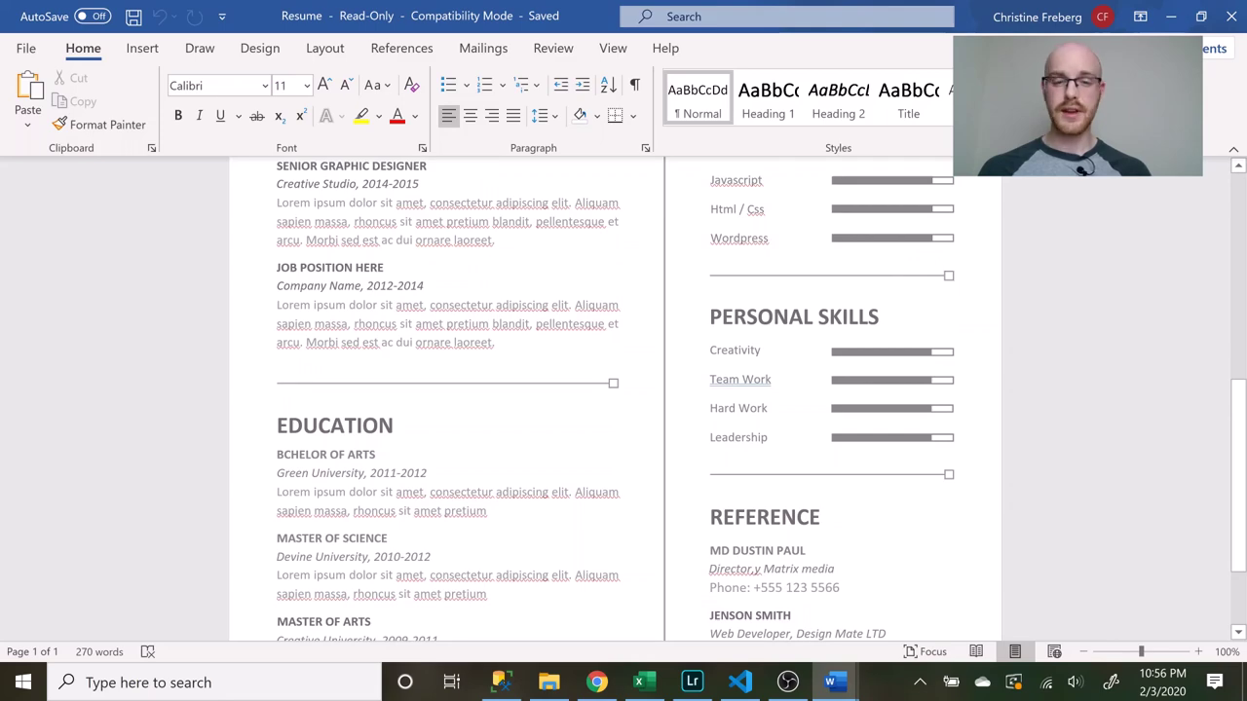
scroll(979, 289, up, 5)
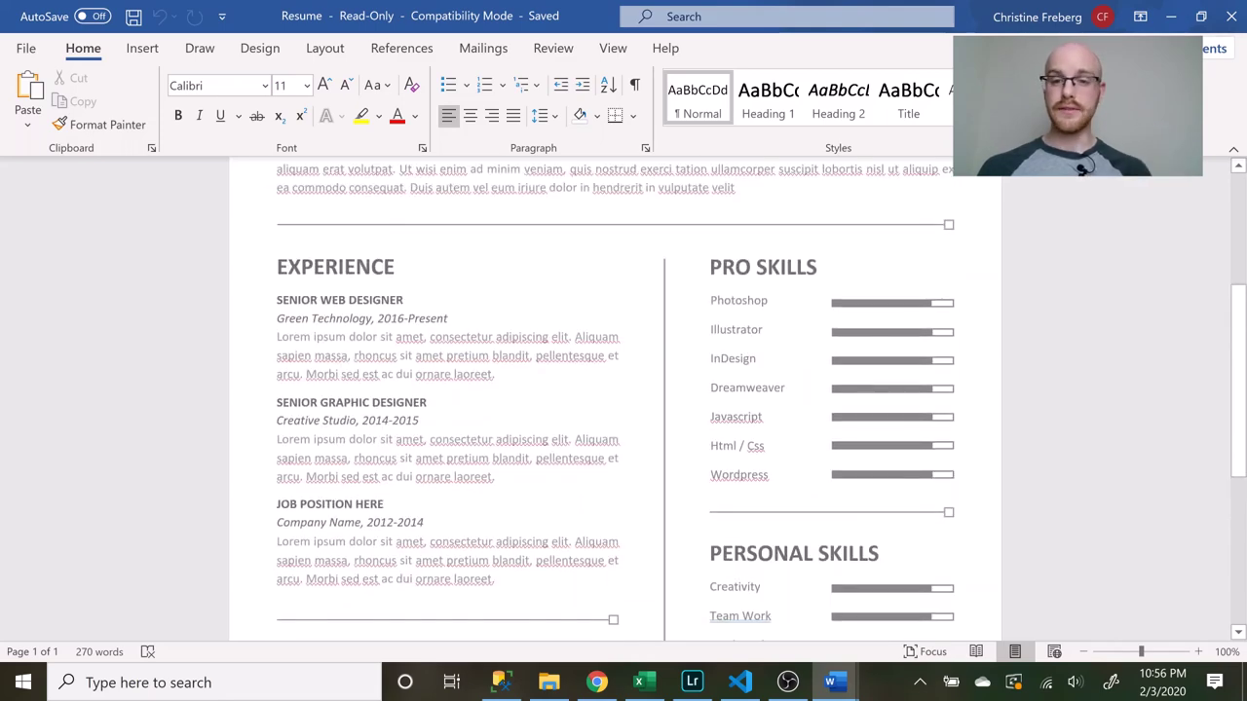
scroll(613, 399, up, 6)
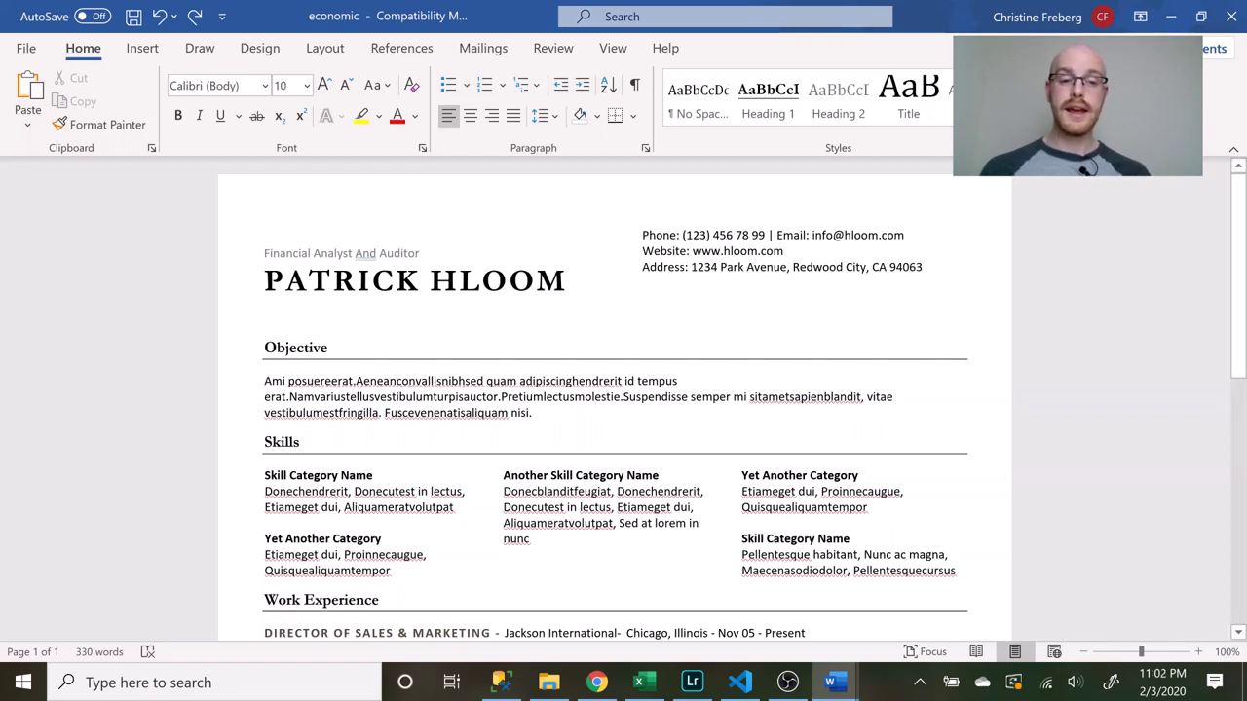
Examine the financial analyst resume in the economic document, from the objective and skills down through work experience.
scroll(614, 399, down, 5)
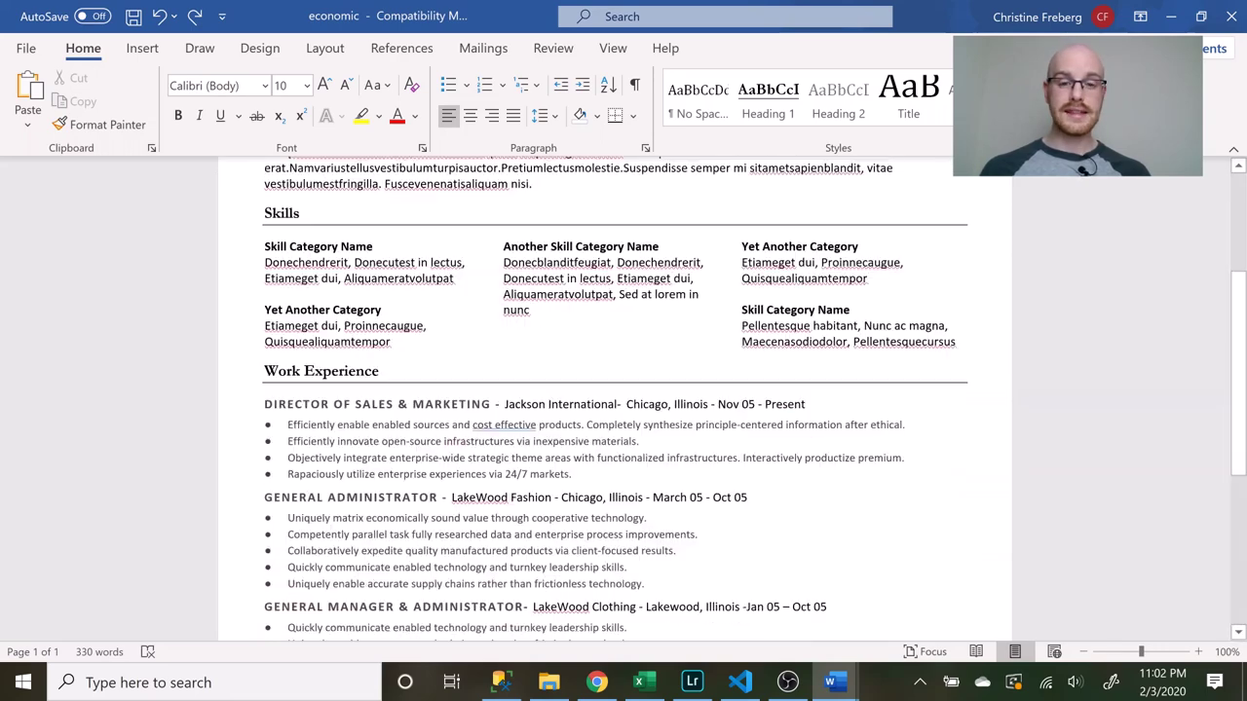
scroll(613, 399, down, 3)
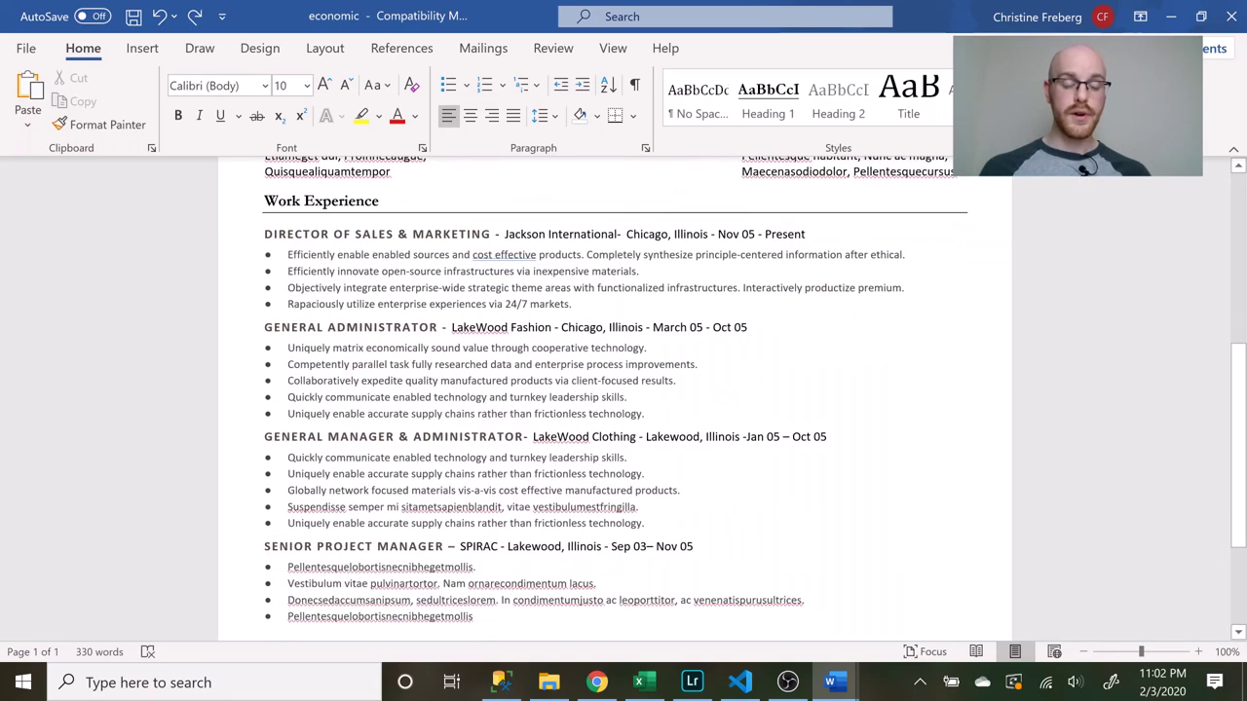
scroll(614, 399, down, 3)
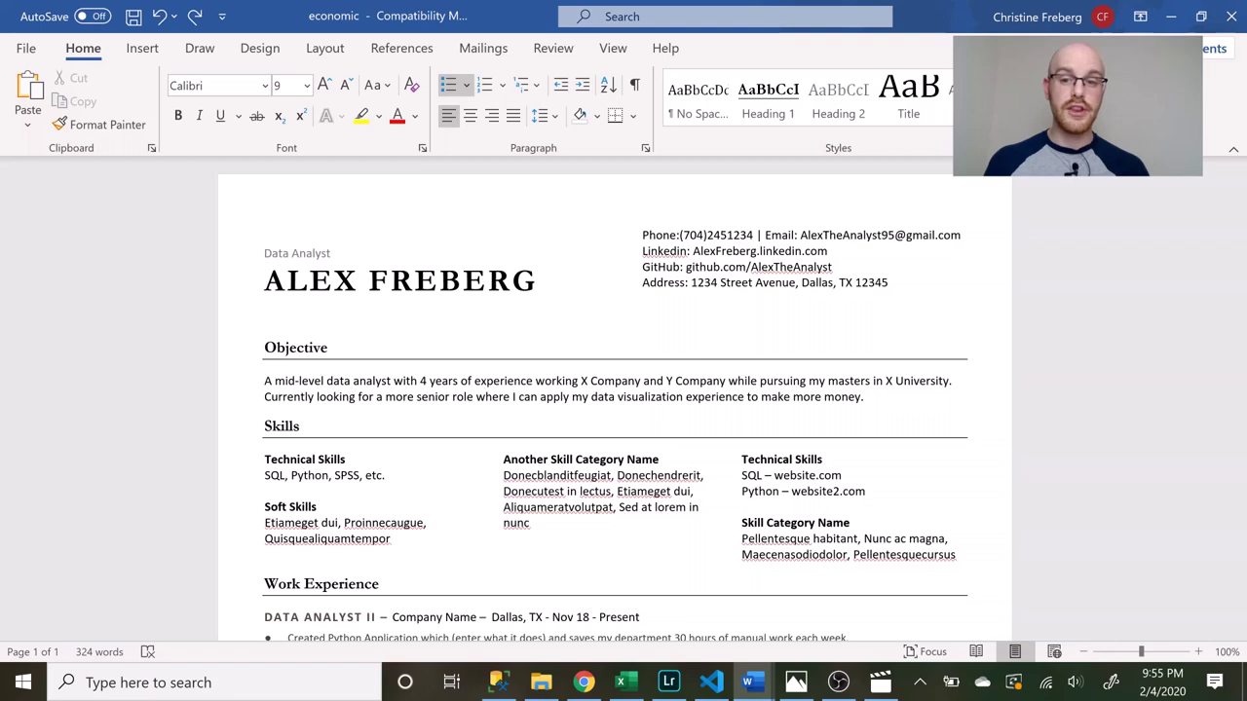
Delete the street portion of the address in the resume's contact block.
drag(800, 283, 642, 282)
key(BackSpace)
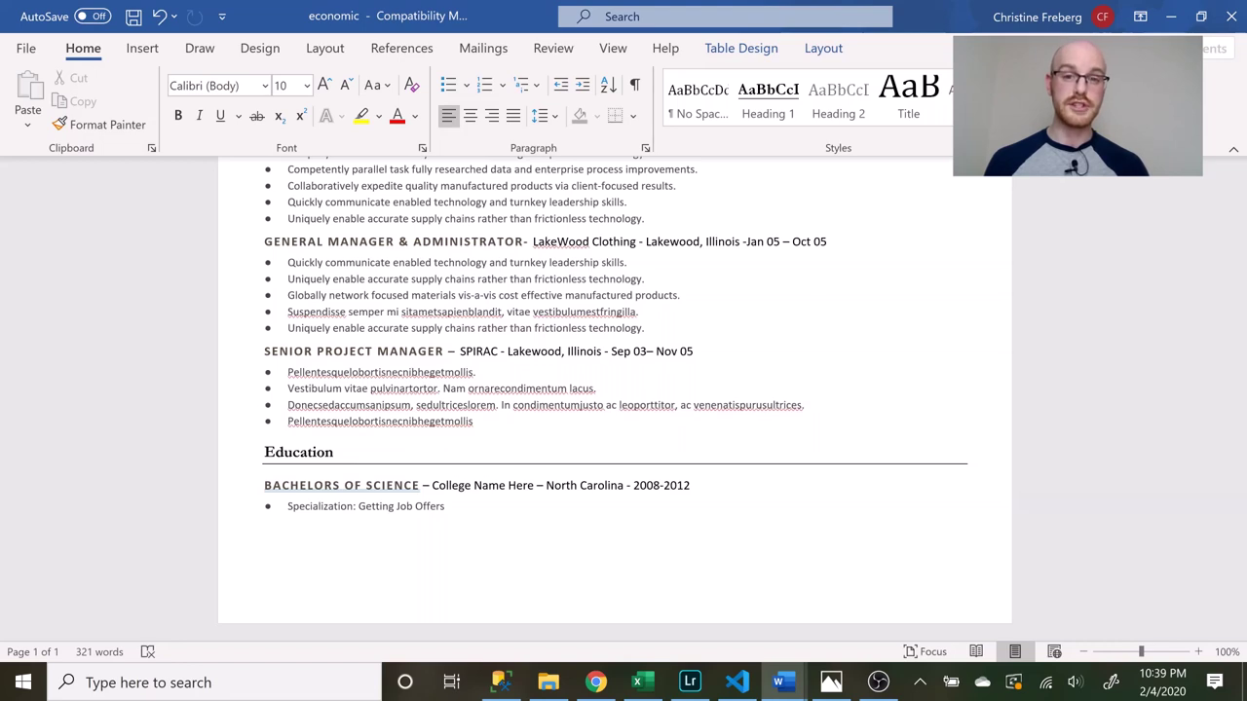
Switch to Chrome and read Enhancv's data analyst resume guide down to the right and wrong header examples.
key(alt+Tab)
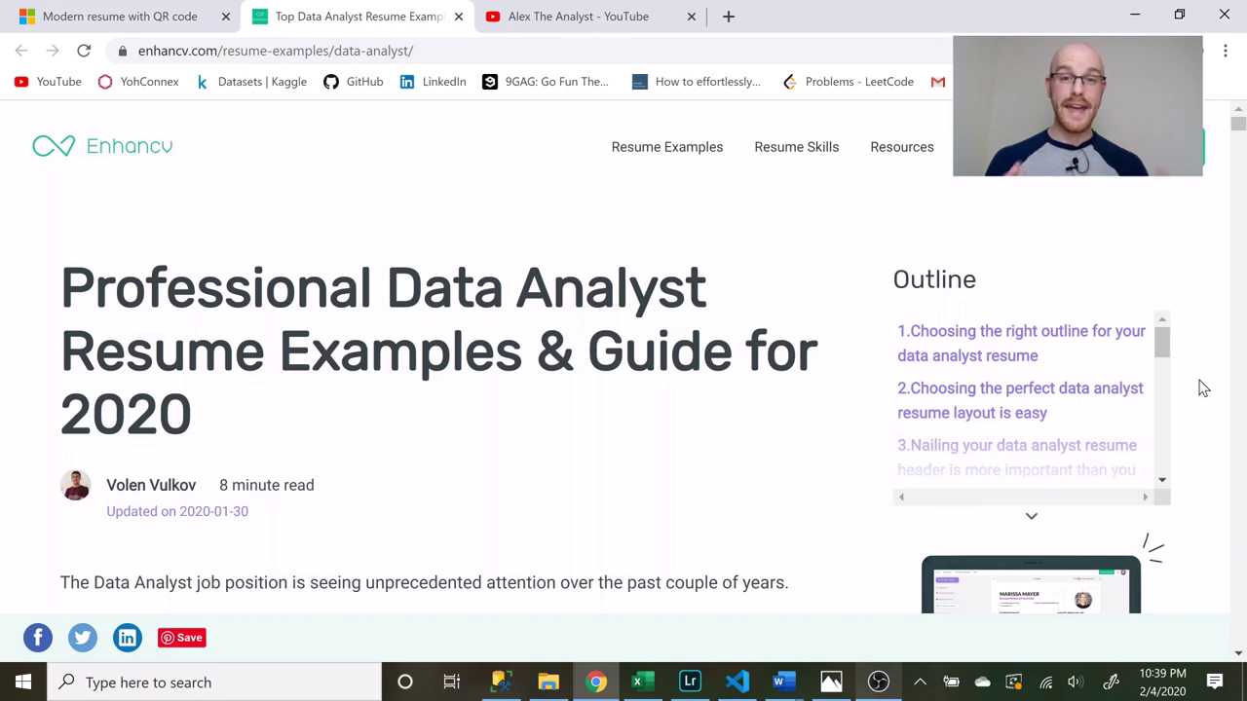
scroll(1202, 389, down, 10)
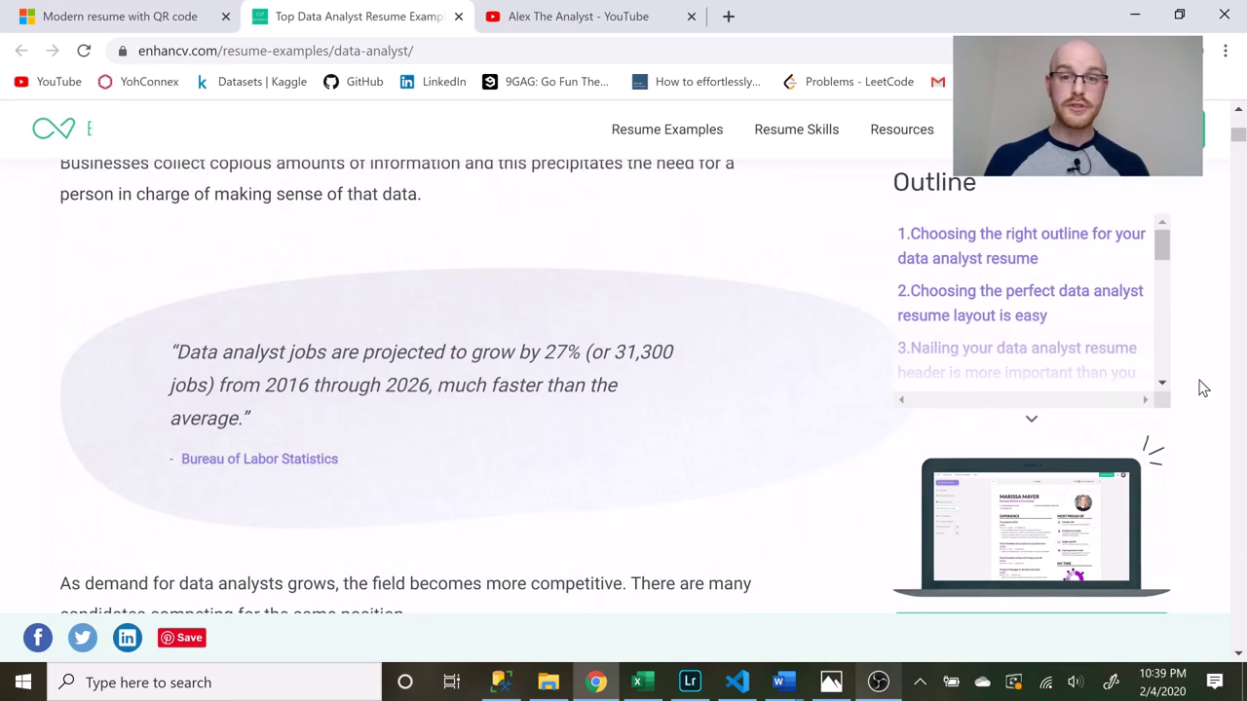
scroll(1203, 389, down, 10)
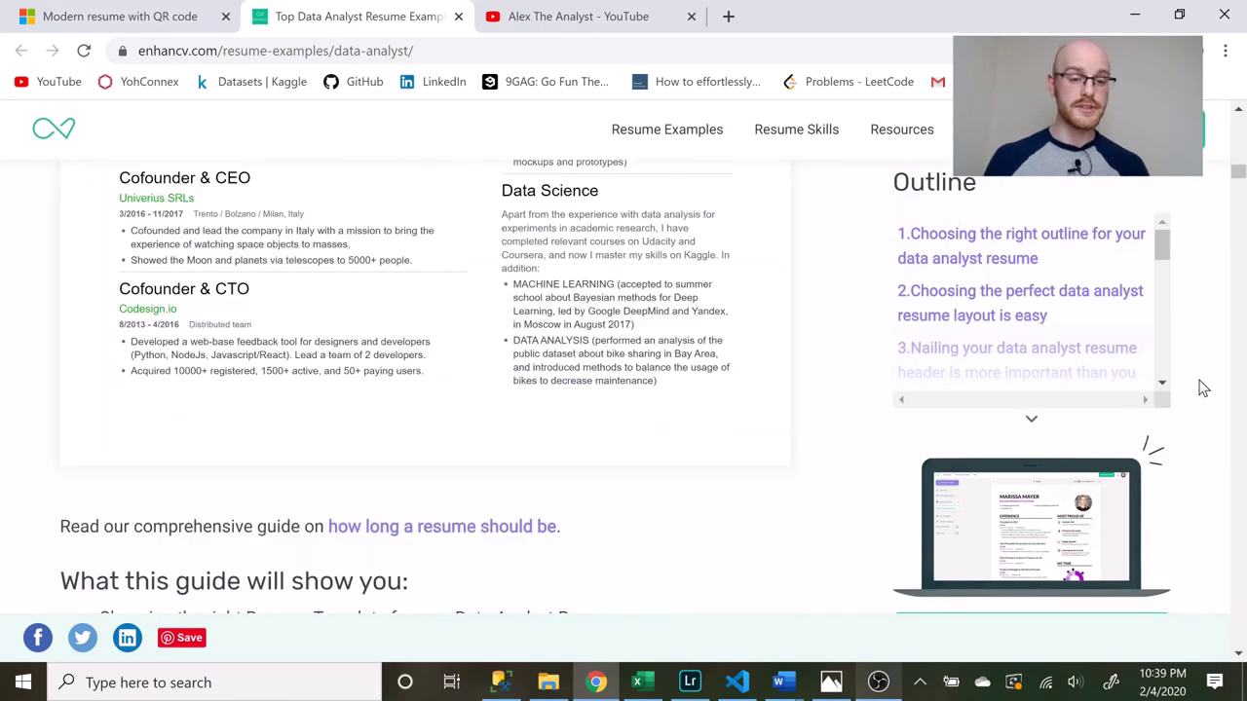
scroll(1203, 388, down, 10)
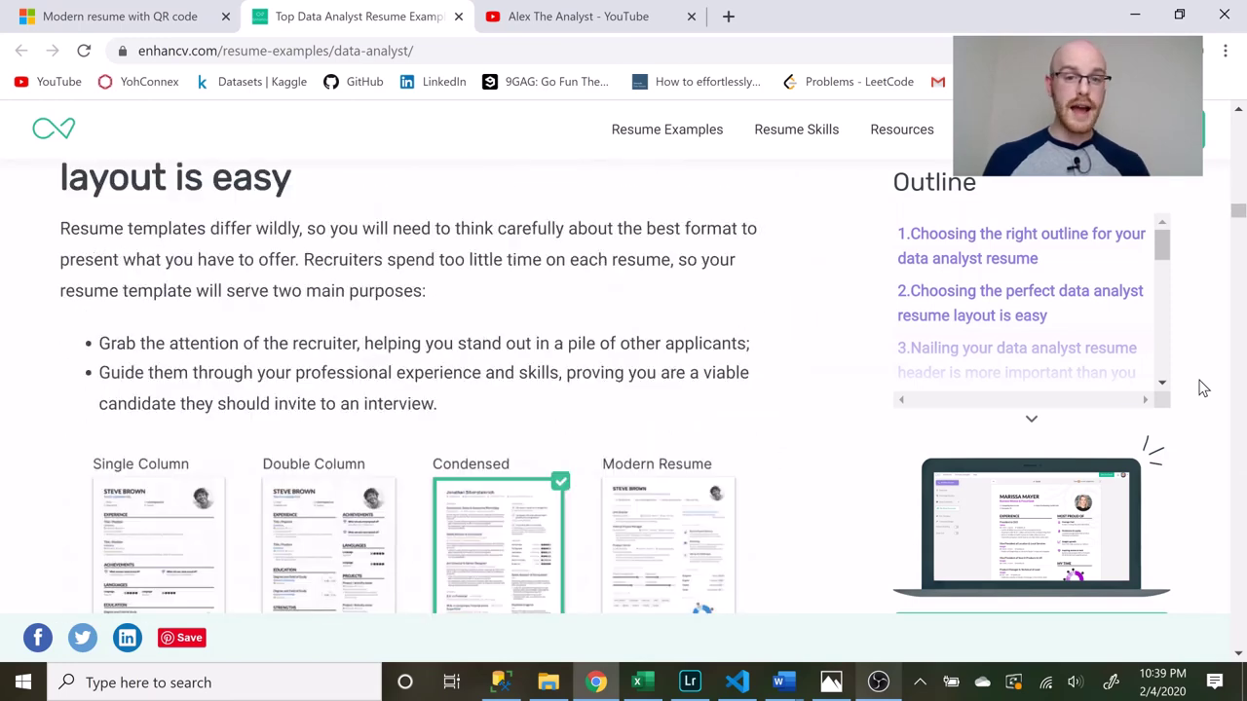
scroll(1203, 389, down, 10)
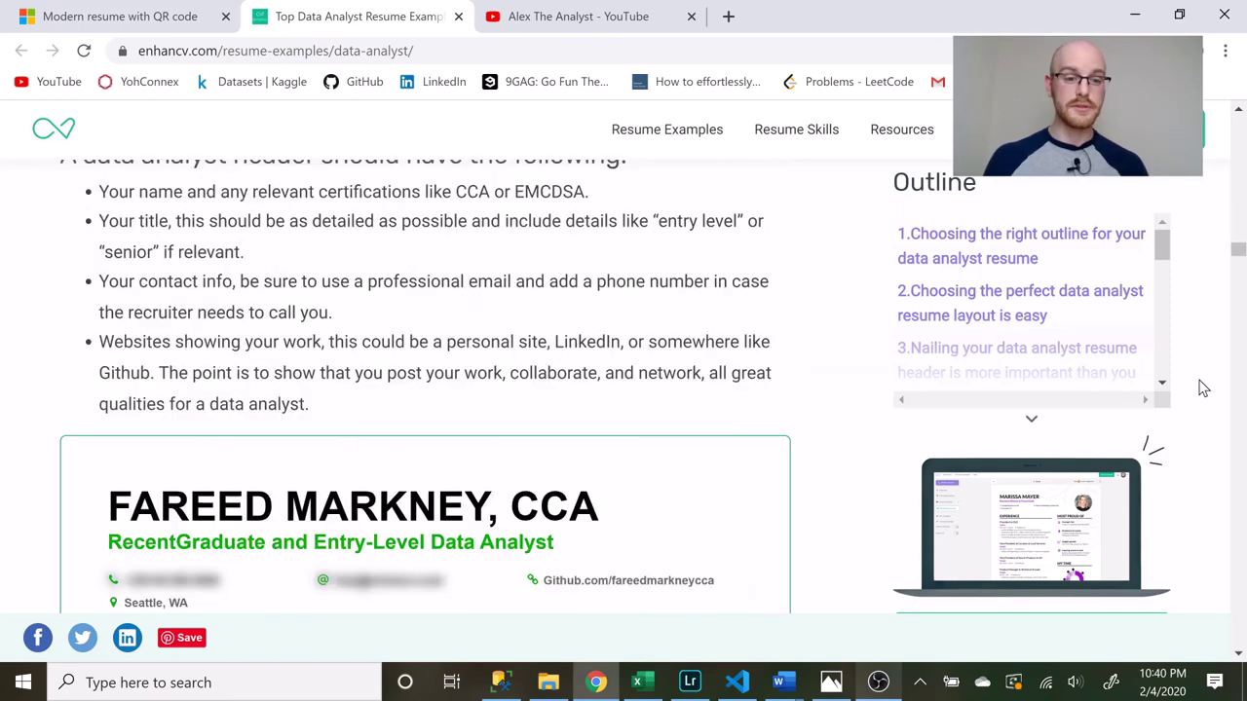
scroll(1203, 389, up, 3)
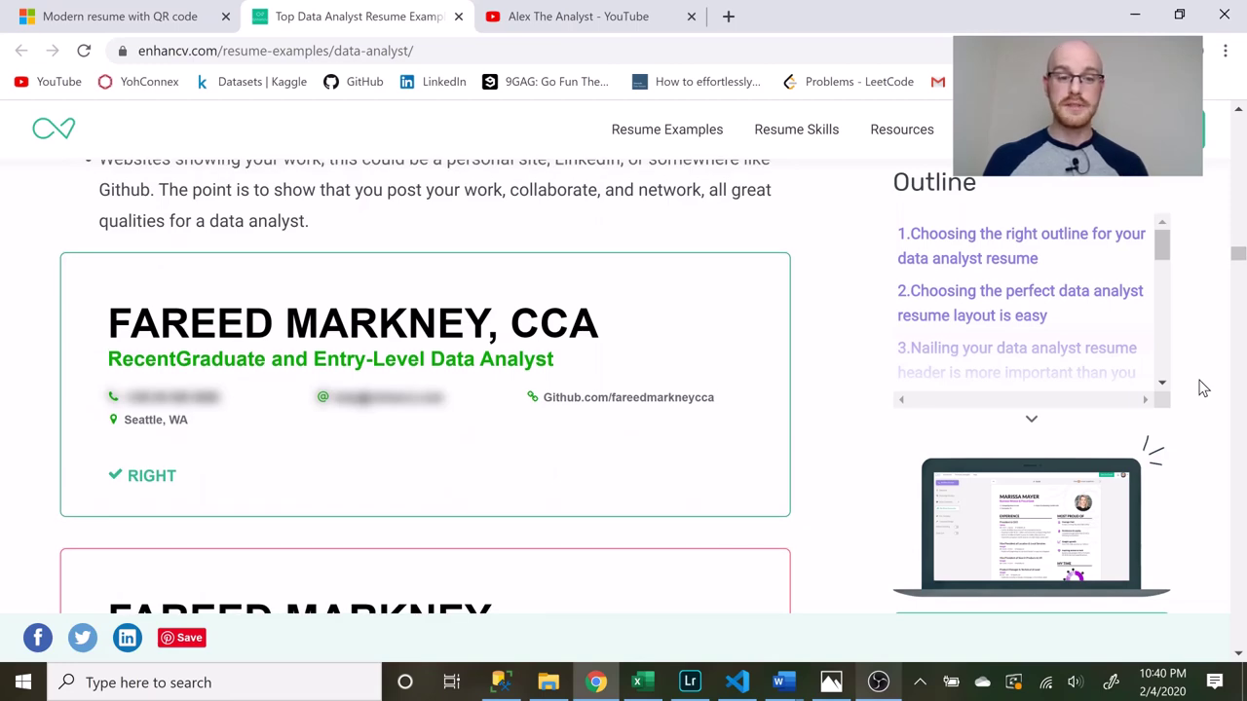
scroll(1203, 389, down, 1)
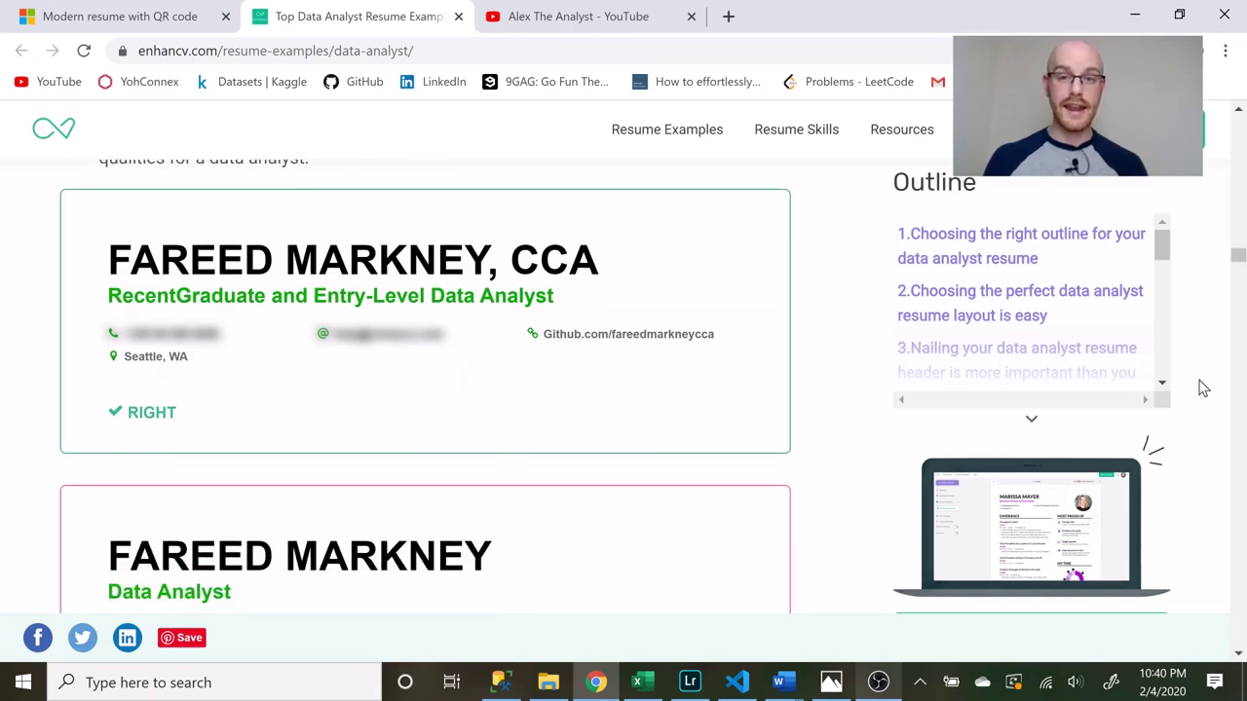
Compare the right and wrong examples of resume summaries and experience entries in the Enhancv guide.
scroll(1203, 389, down, 10)
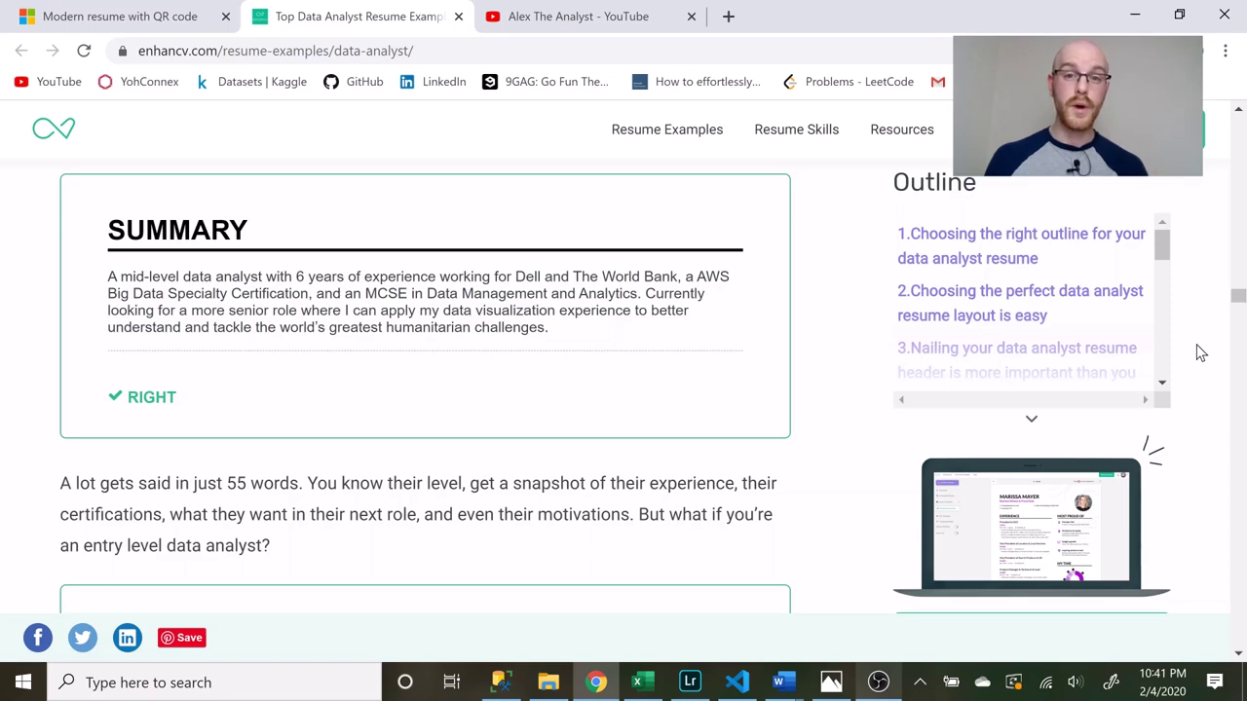
scroll(1201, 352, up, 5)
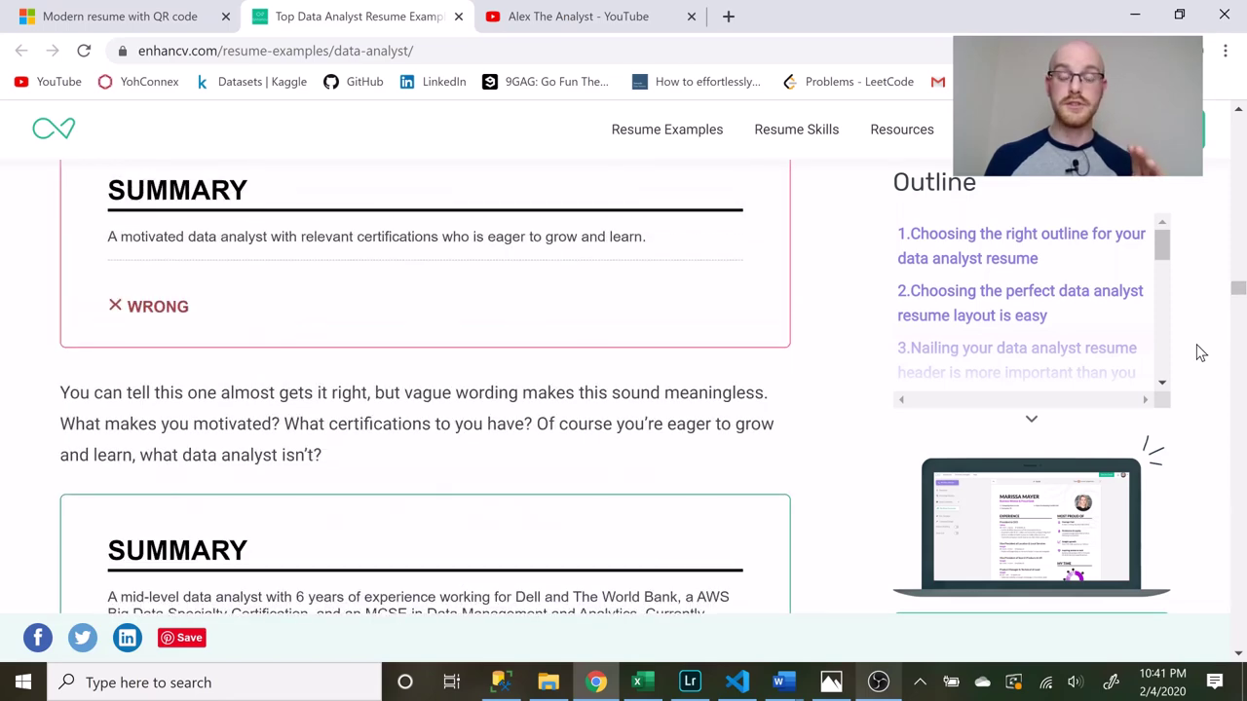
scroll(1201, 353, down, 10)
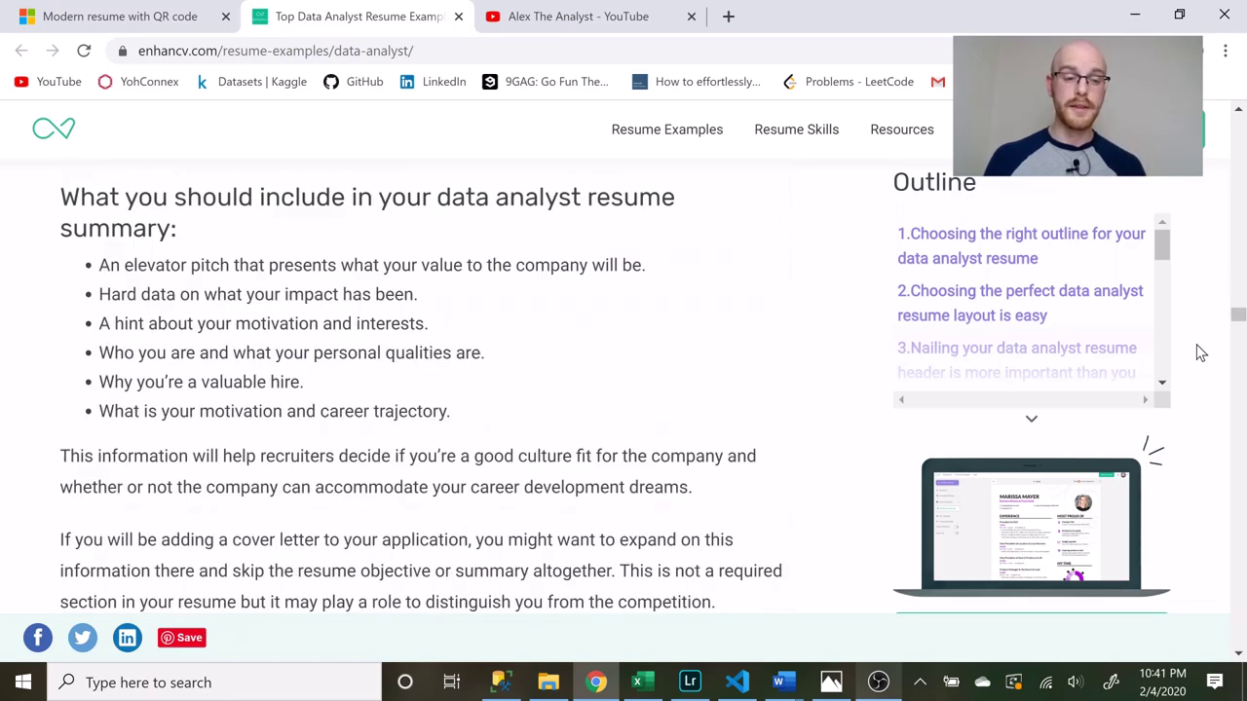
scroll(1201, 352, down, 8)
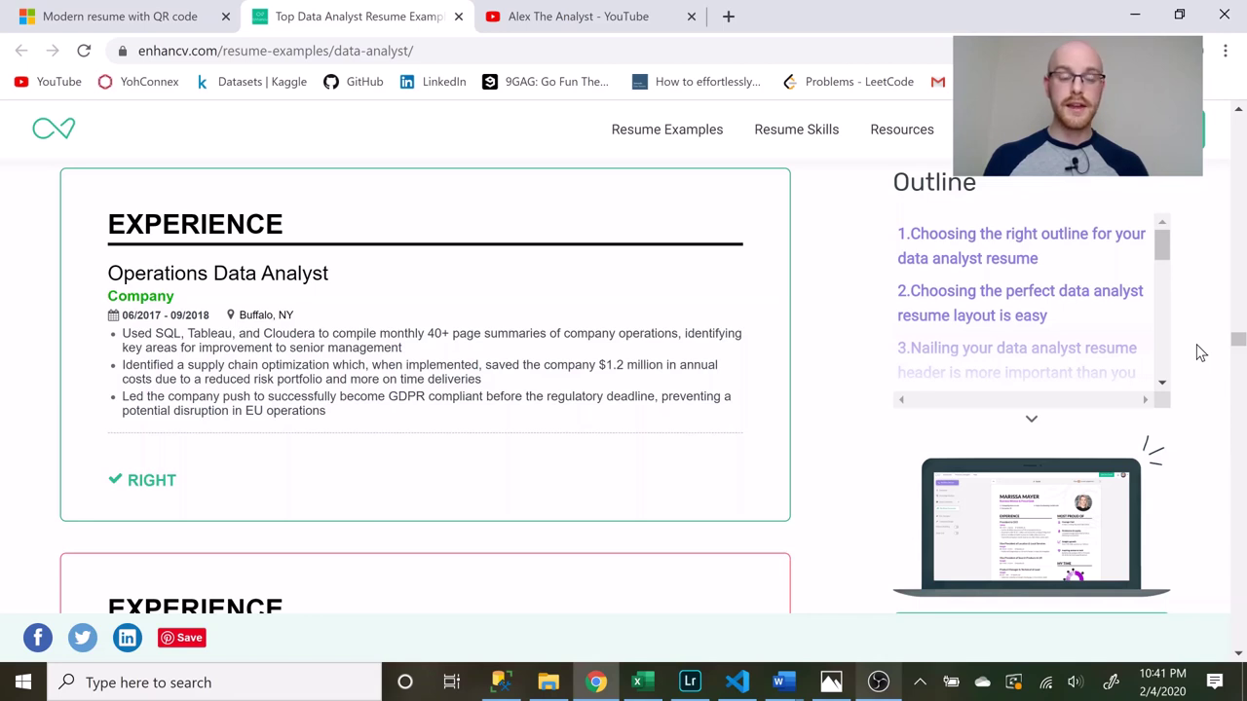
scroll(1200, 353, down, 3)
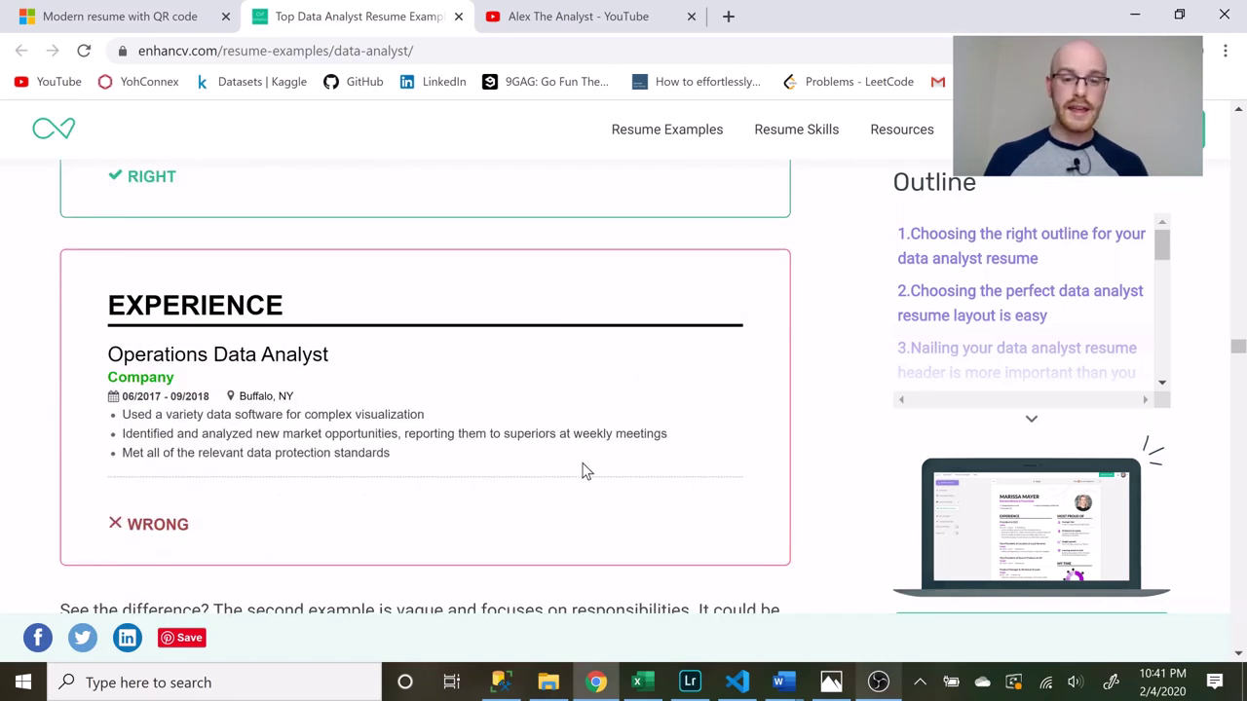